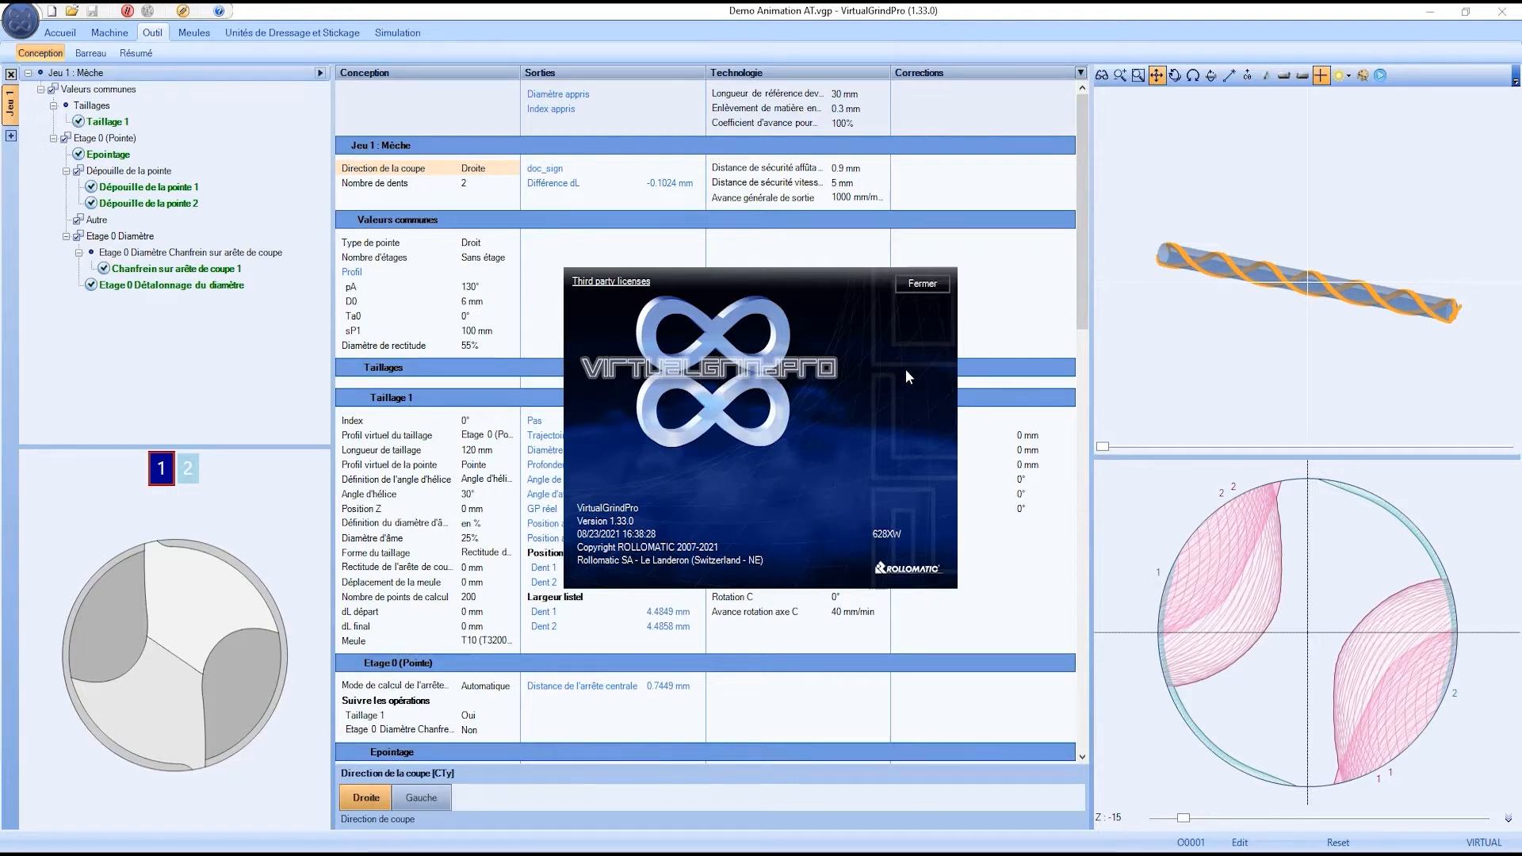
Step: Select the sP1 profile length among the common values and open the 3D simulation of the drill
{"action": "left_click", "coordinate": [912, 286]}
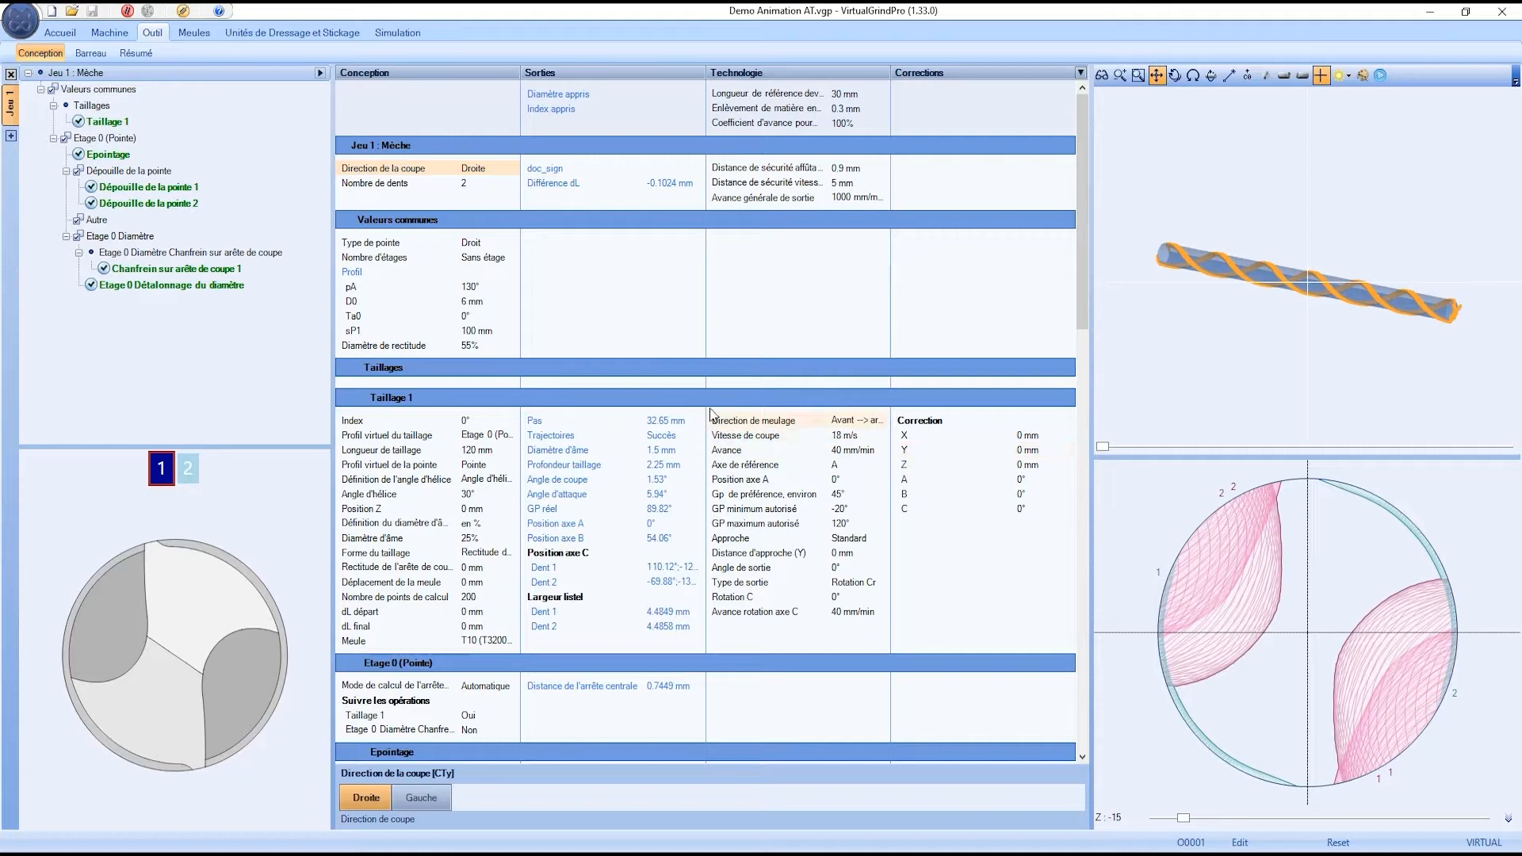
{"action": "left_click", "coordinate": [467, 330]}
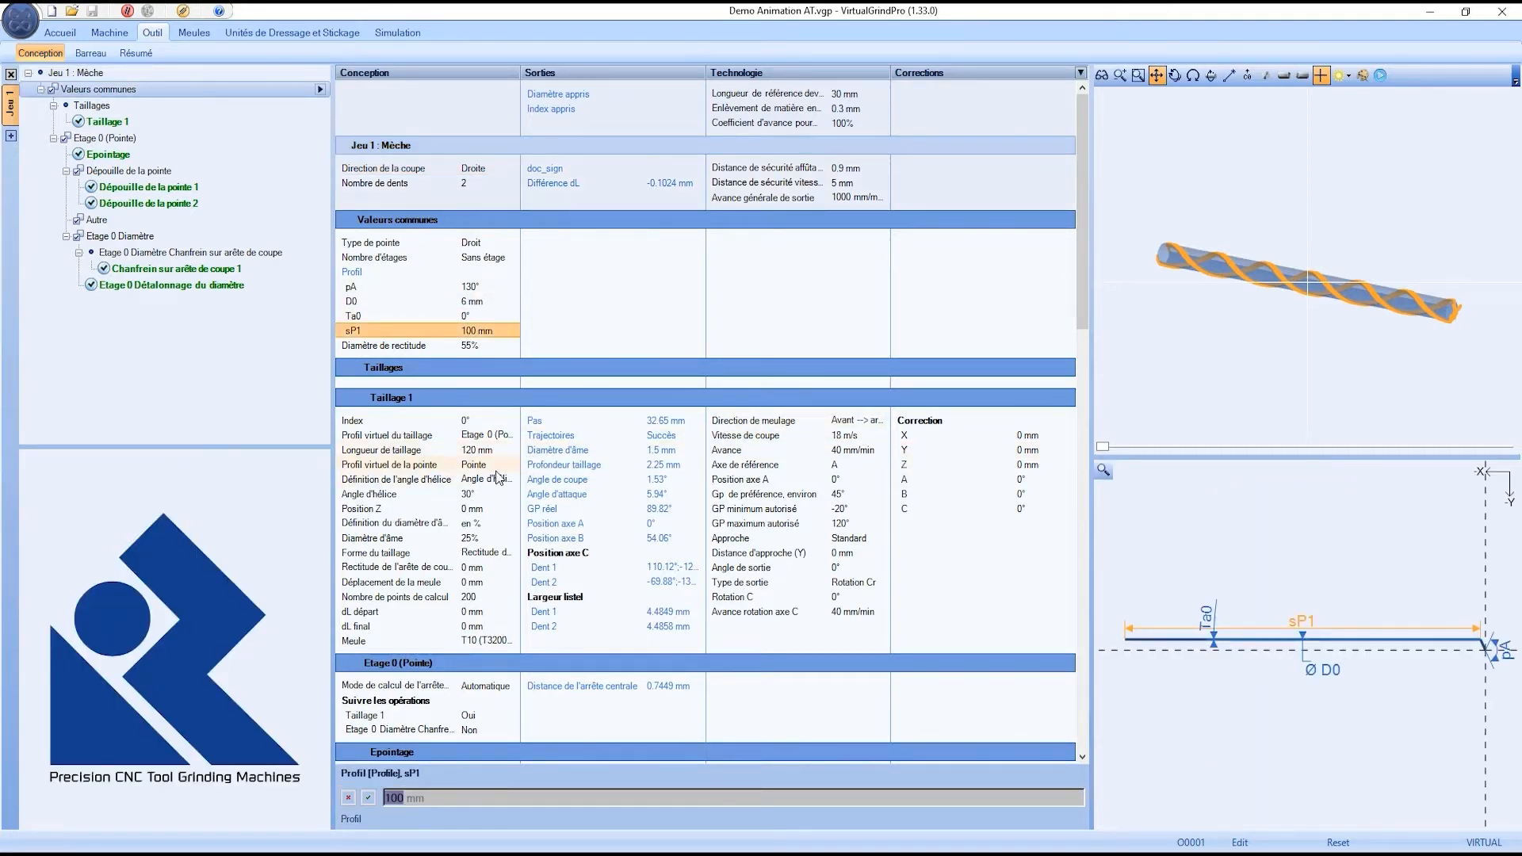
{"action": "left_click", "coordinate": [397, 33]}
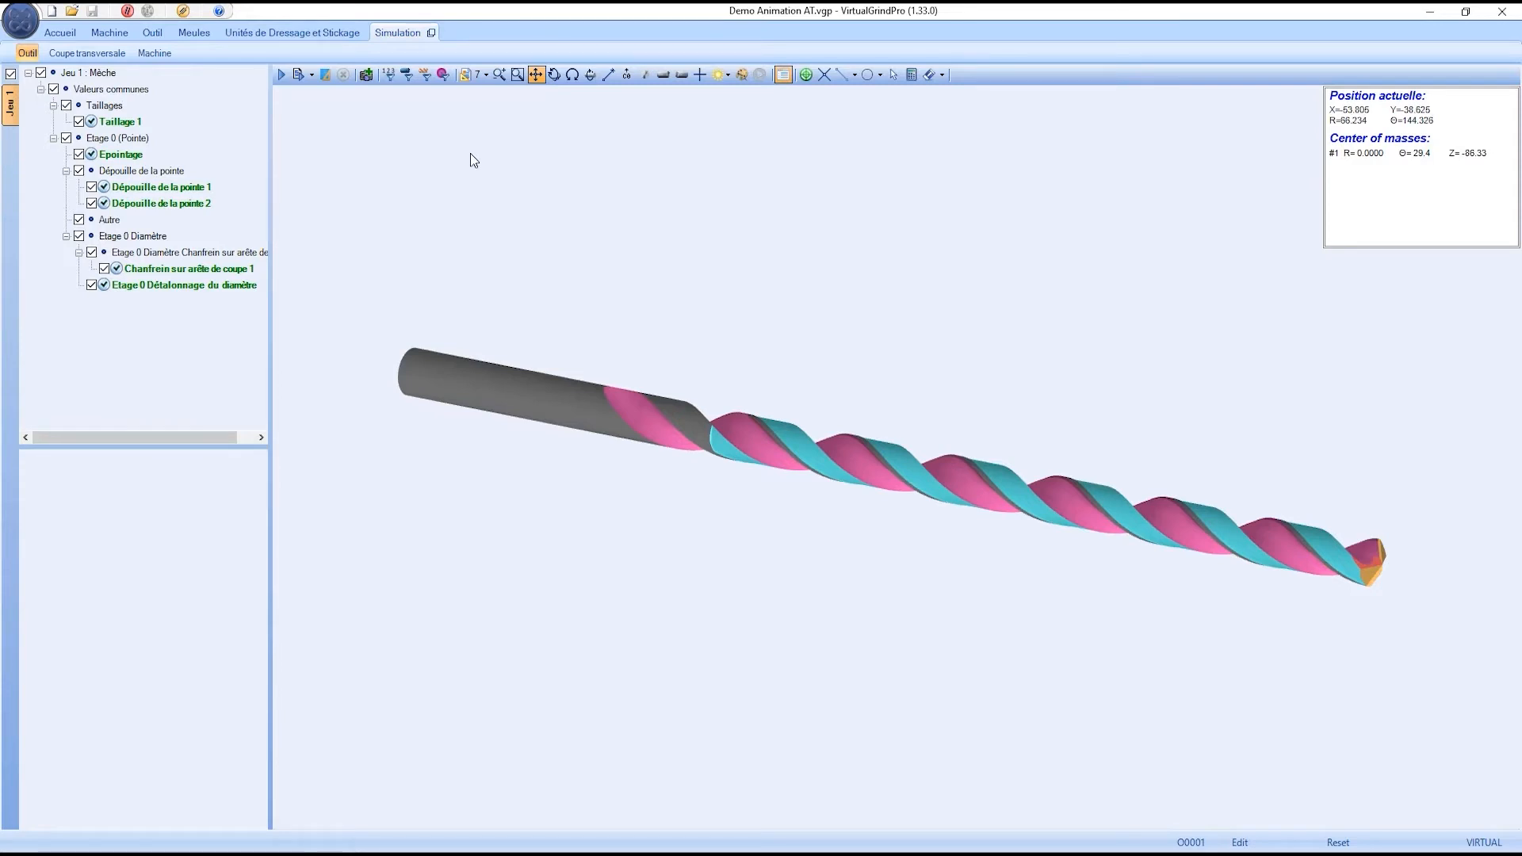
Step: Detach the simulation into its own floating window, enlarge it until the whole drill shows, and reposition it
{"action": "left_click", "coordinate": [431, 33]}
{"action": "left_click_drag", "start_coordinate": [440, 19], "coordinate": [627, 125]}
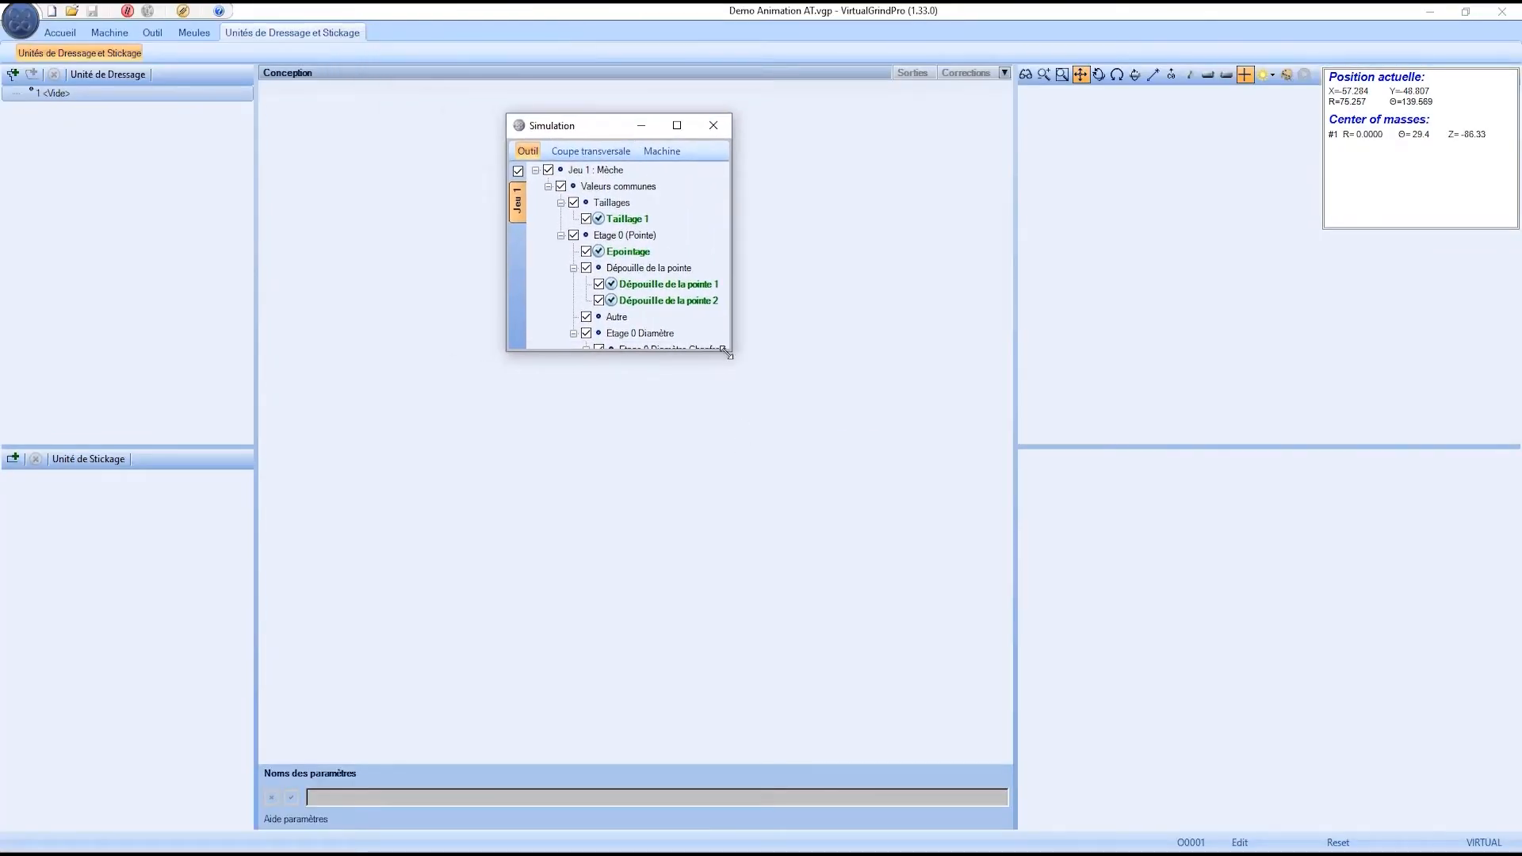
{"action": "left_click_drag", "start_coordinate": [727, 353], "coordinate": [1421, 749]}
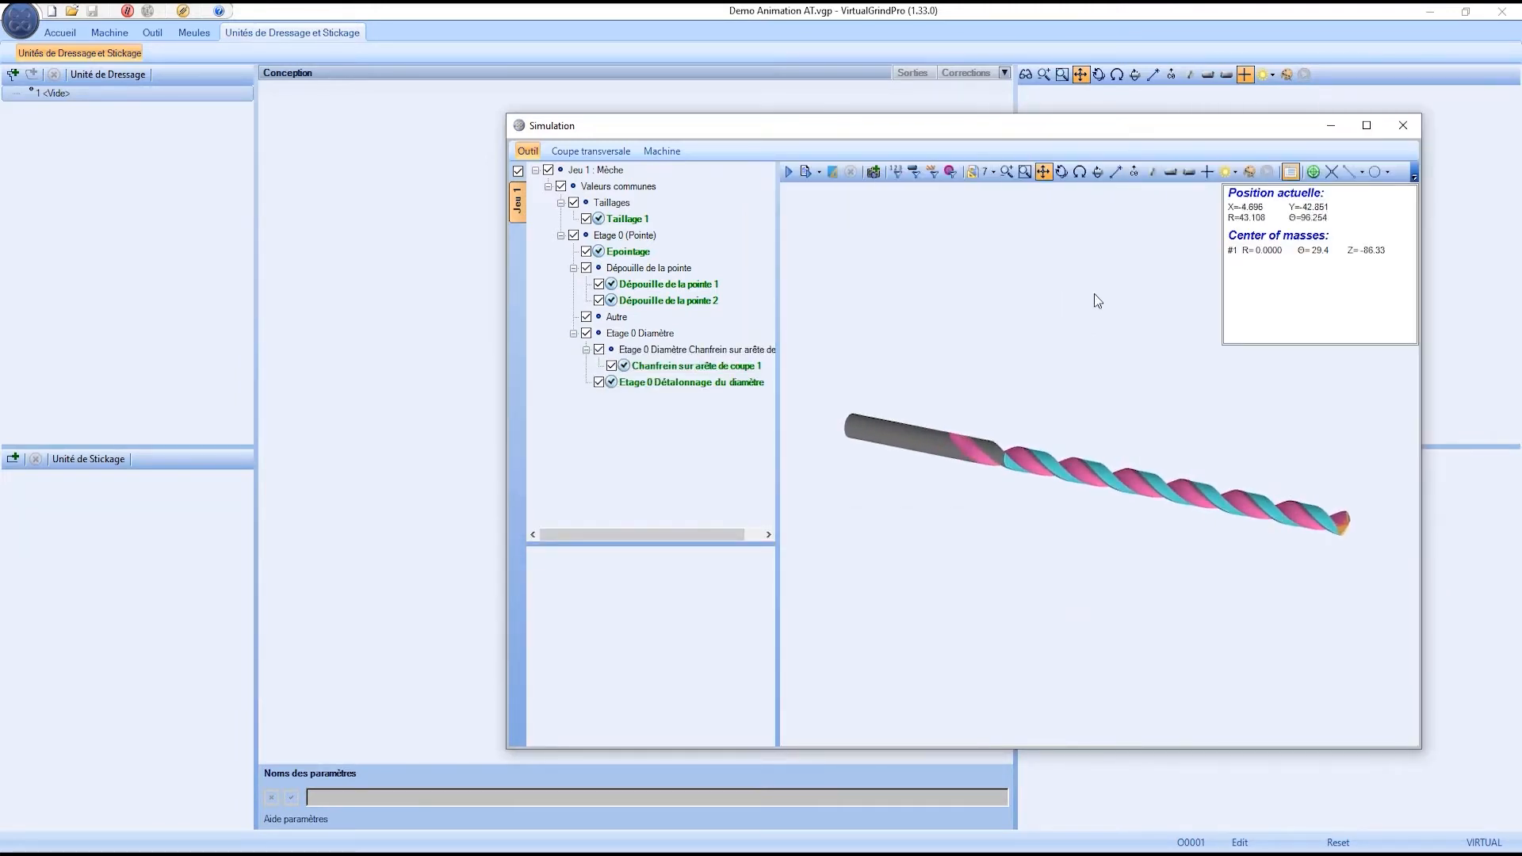
{"action": "left_click_drag", "start_coordinate": [649, 122], "coordinate": [586, 126]}
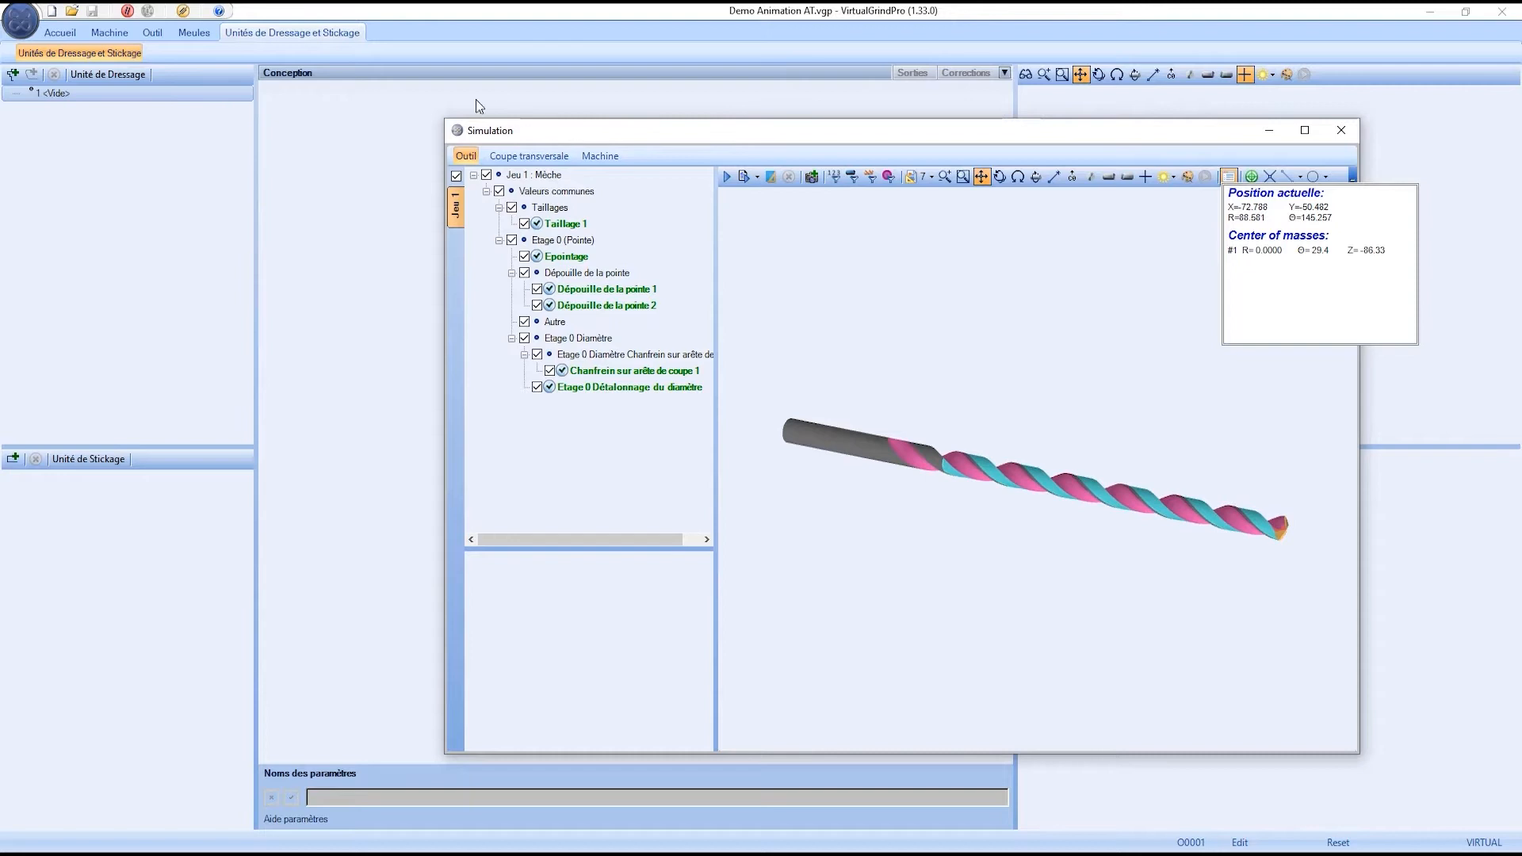
Step: Show the tool design parameters with the floating simulation window in front of them, and close that floating window
{"action": "left_click", "coordinate": [146, 38]}
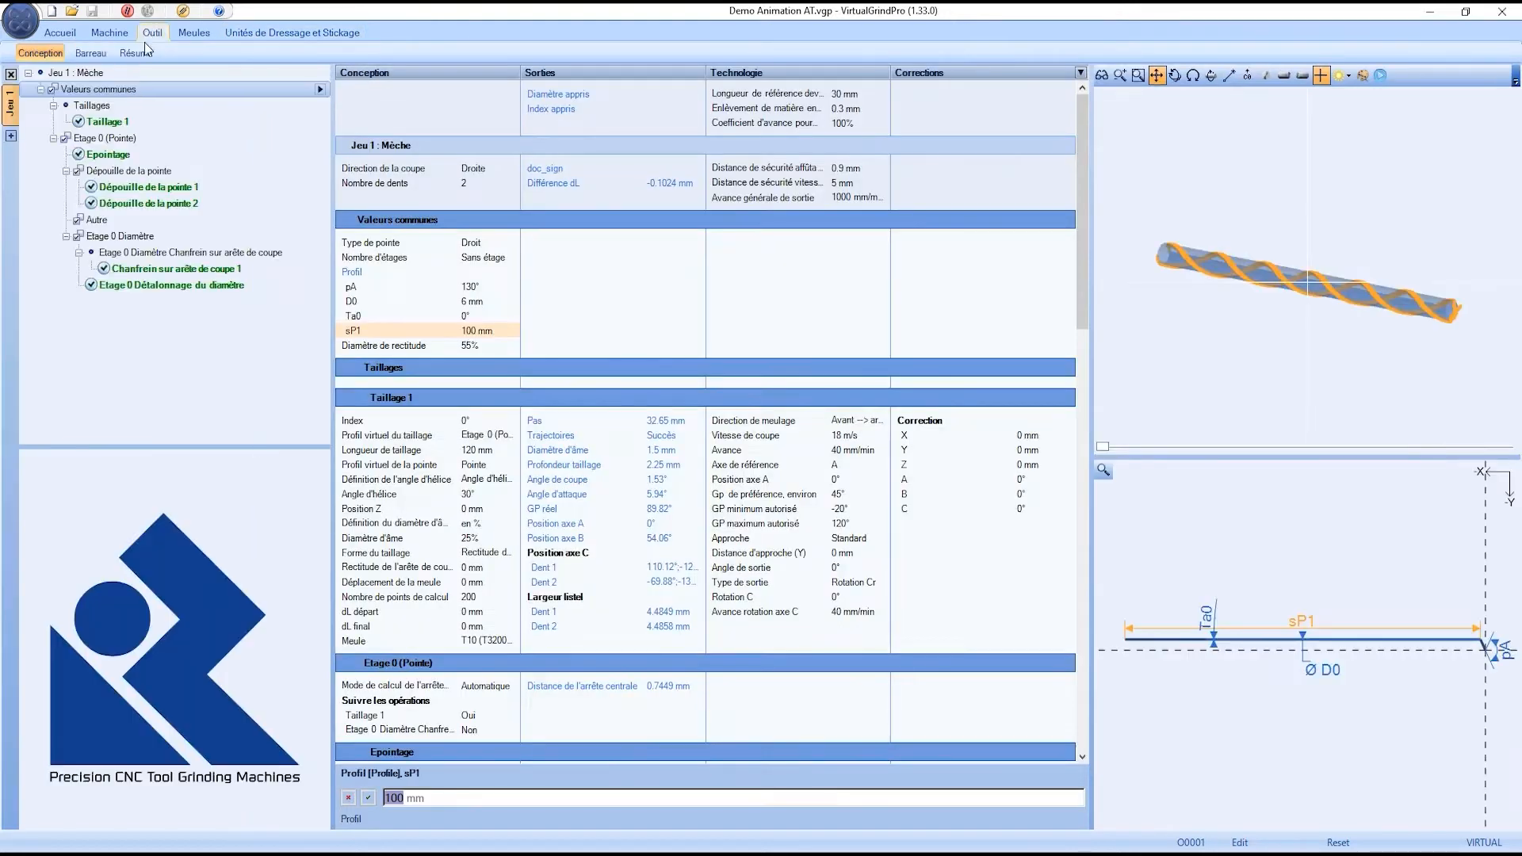
{"action": "mouse_move", "coordinate": [487, 854]}
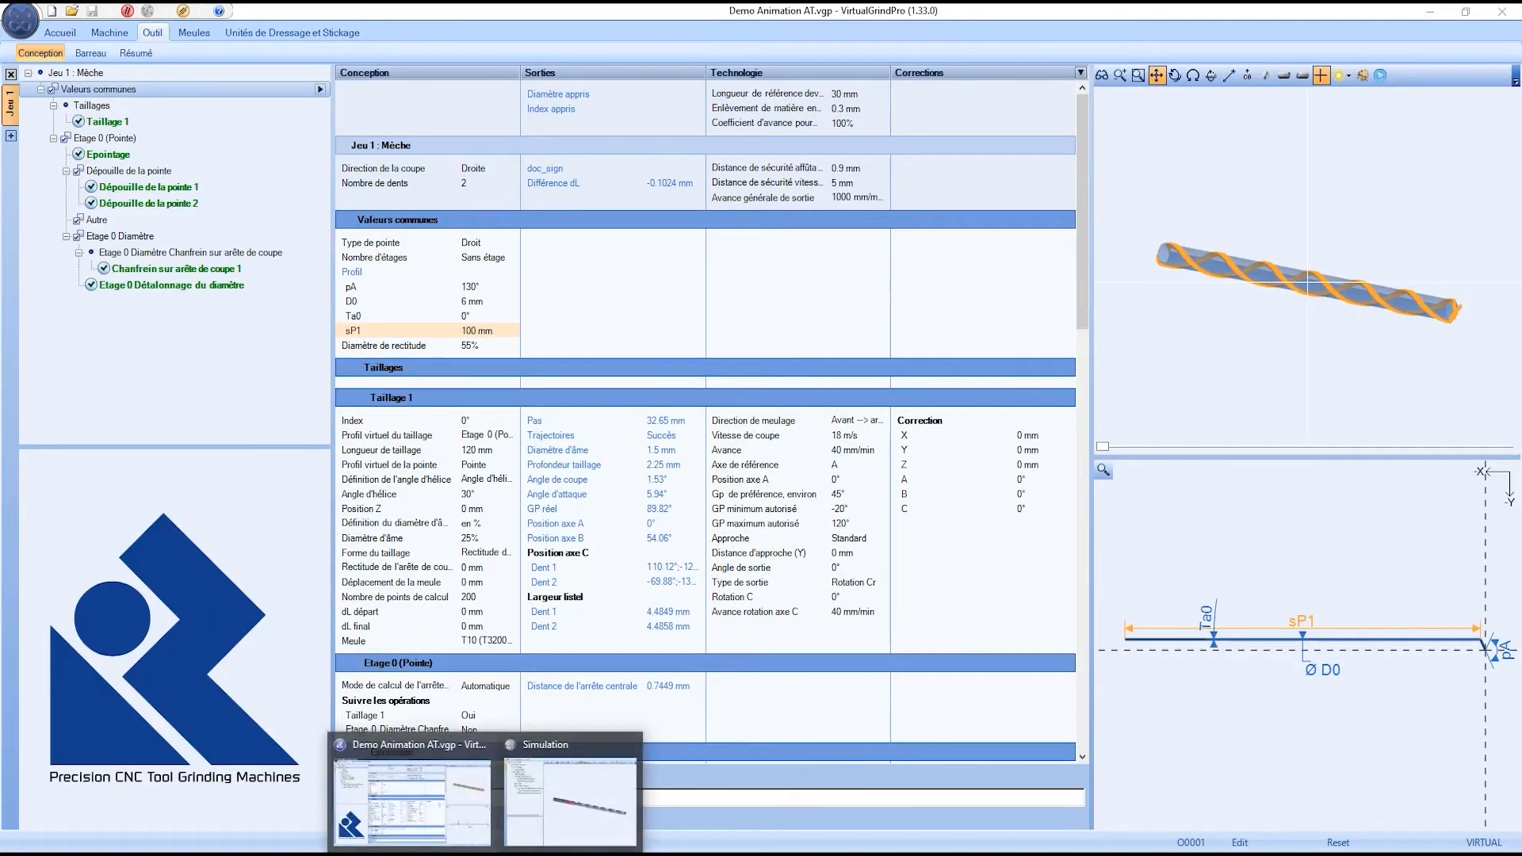
{"action": "left_click", "coordinate": [563, 817]}
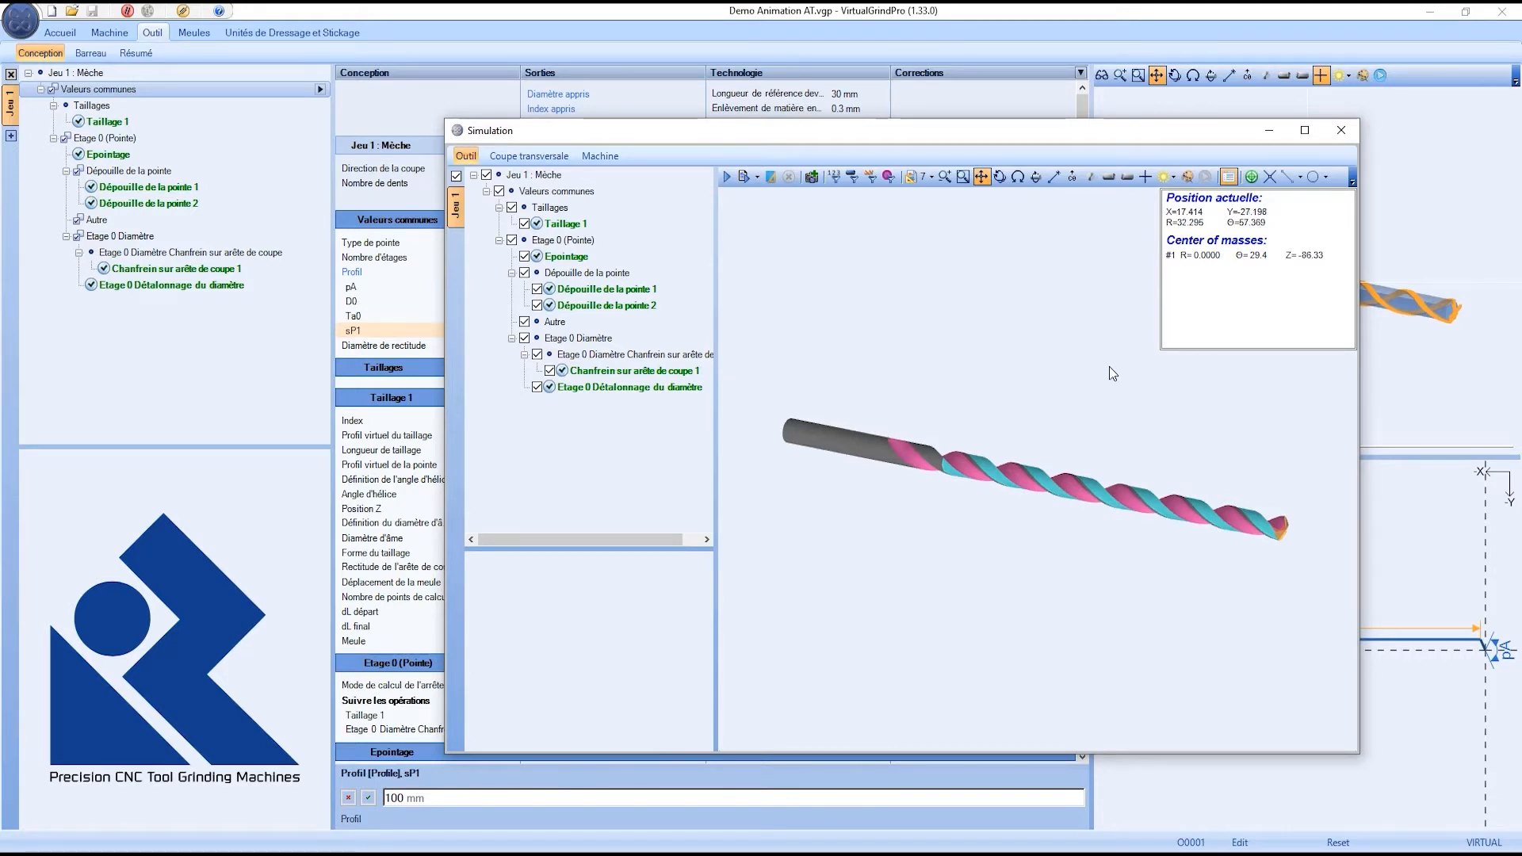
{"action": "left_click", "coordinate": [1342, 130]}
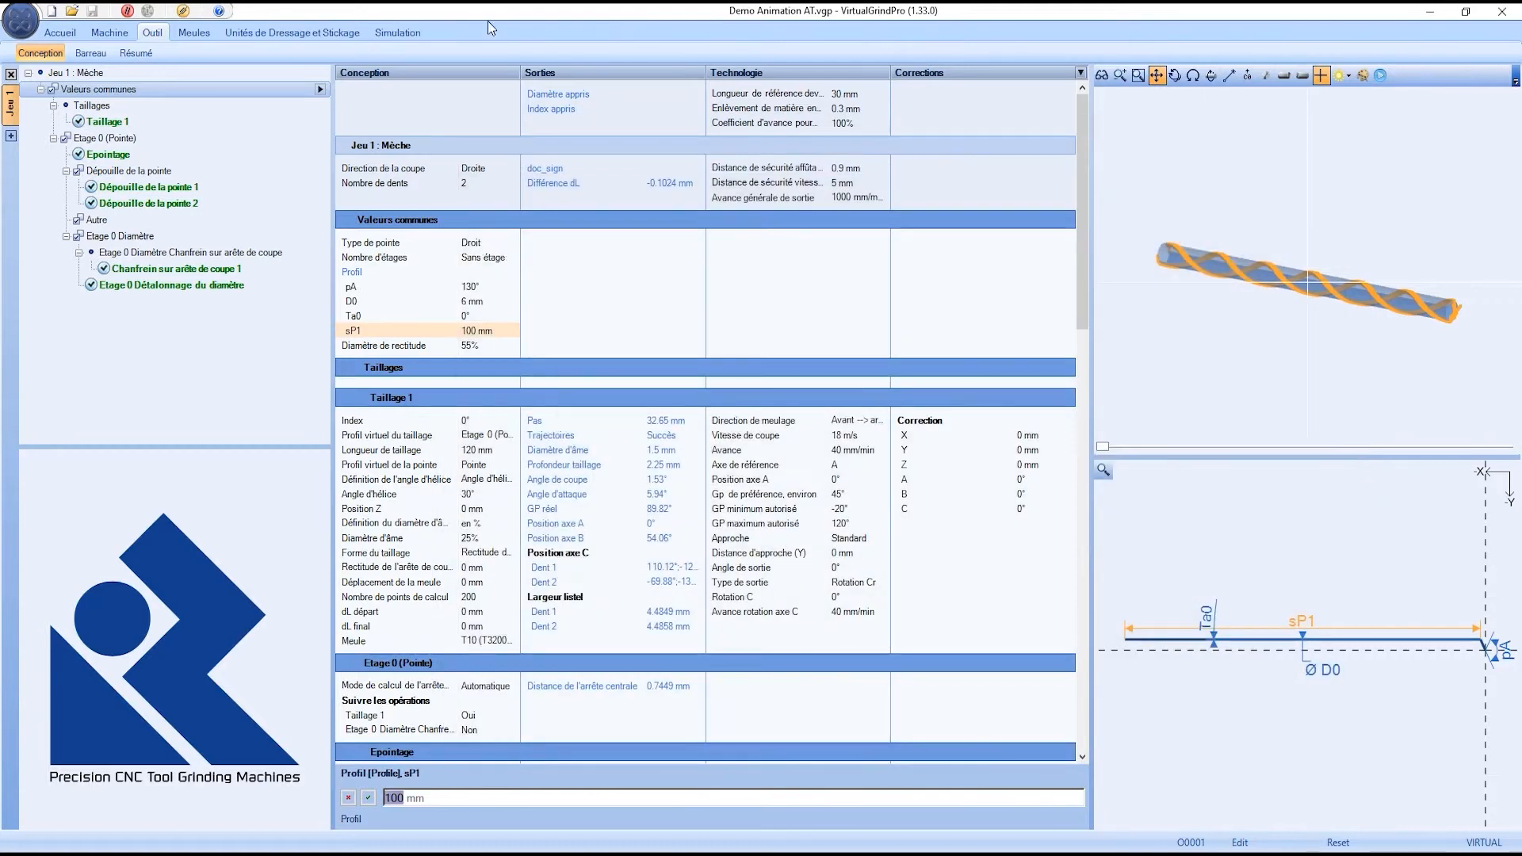
Step: Open the machine simulation view and hide the axis cross, with the machine seen at an angle
{"action": "left_click", "coordinate": [396, 31]}
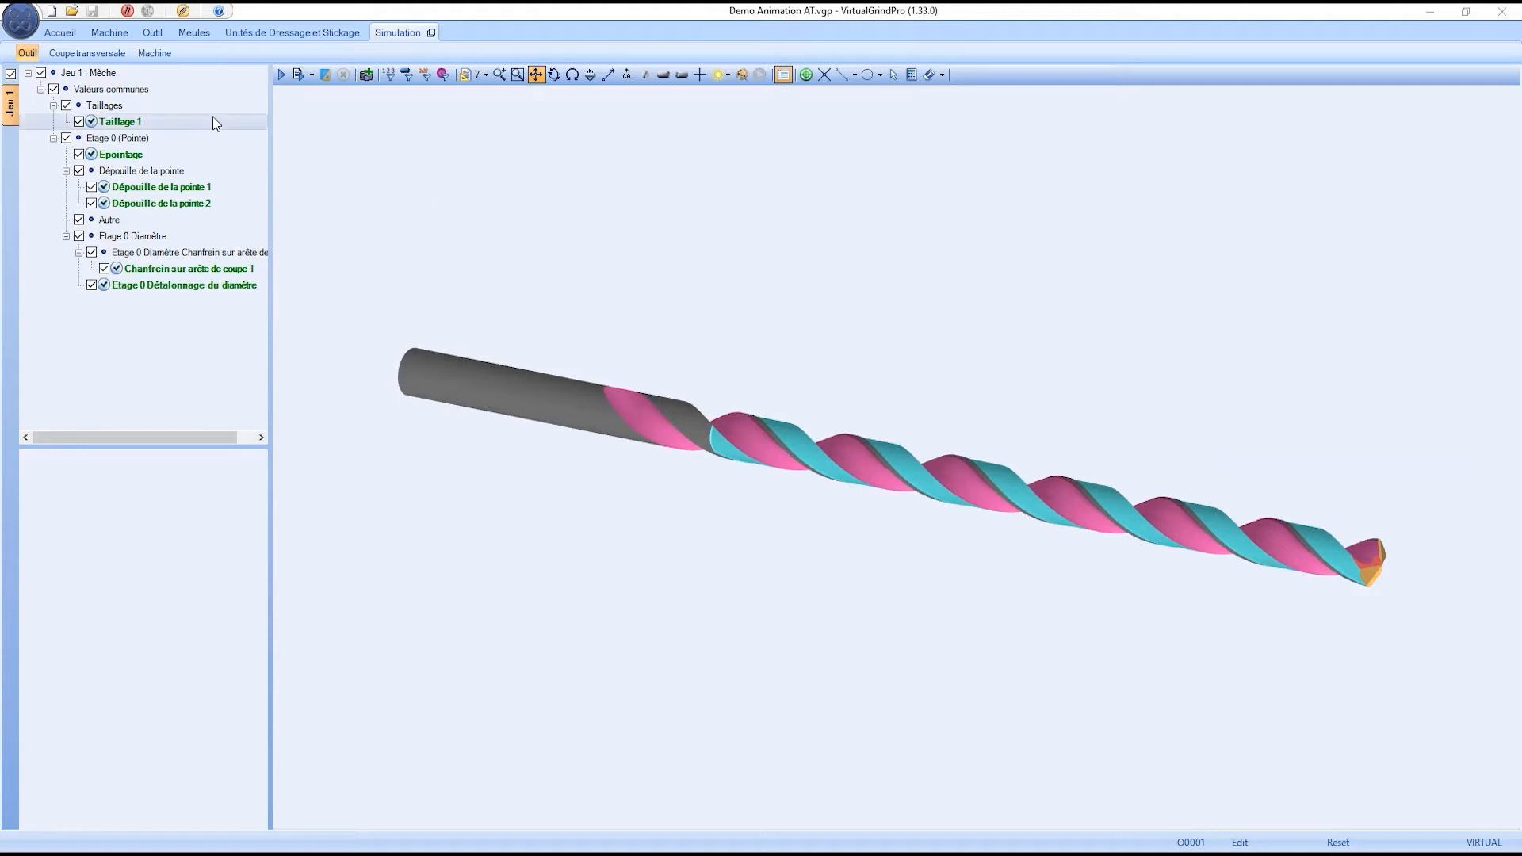
{"action": "left_click", "coordinate": [160, 51]}
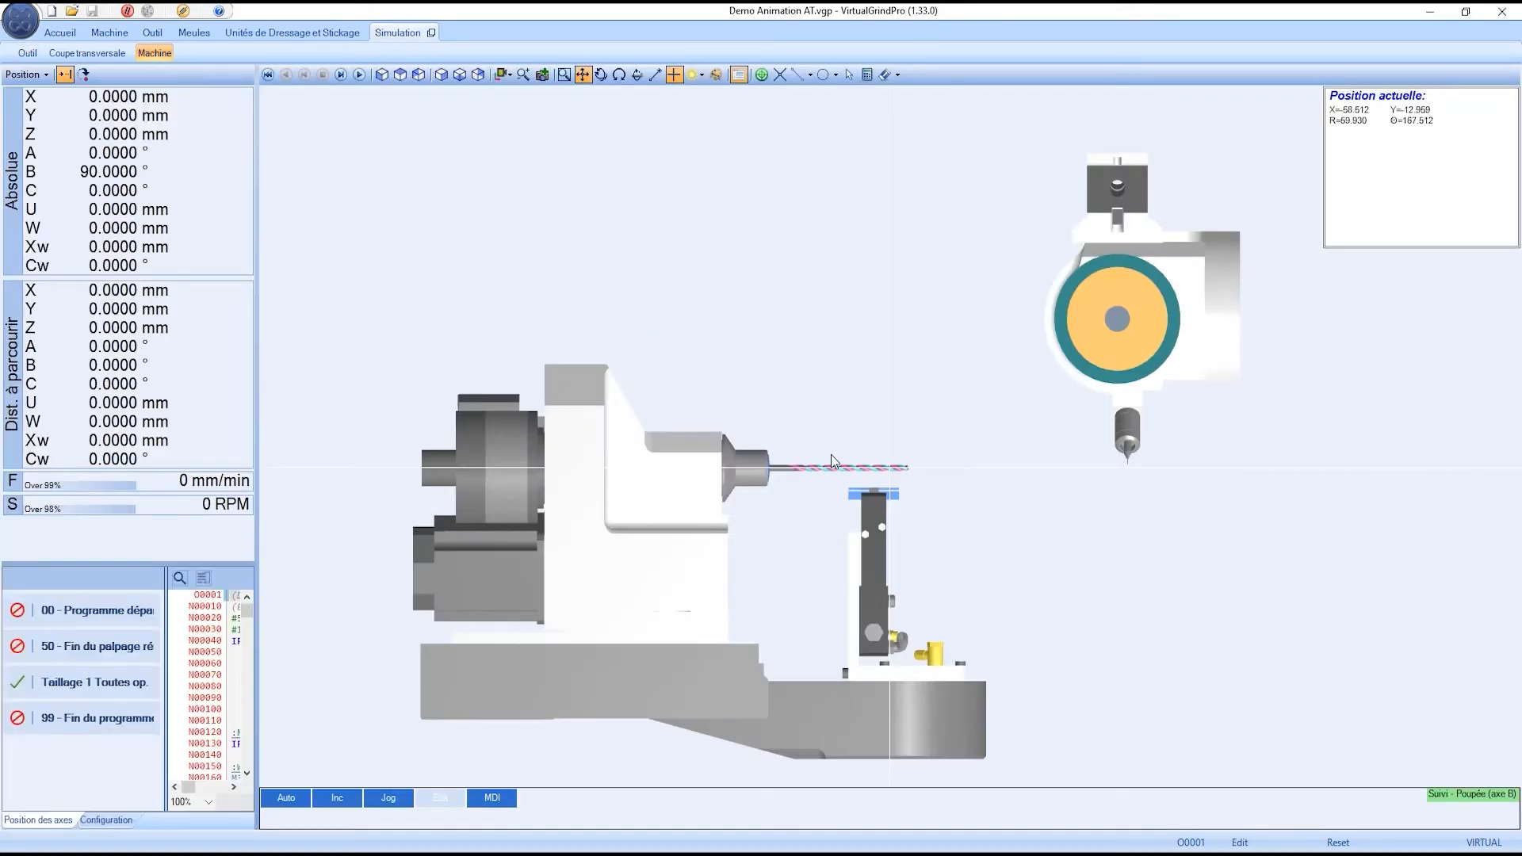
{"action": "left_click", "coordinate": [675, 75]}
{"action": "middle_click_drag", "start_coordinate": [900, 634], "coordinate": [721, 668]}
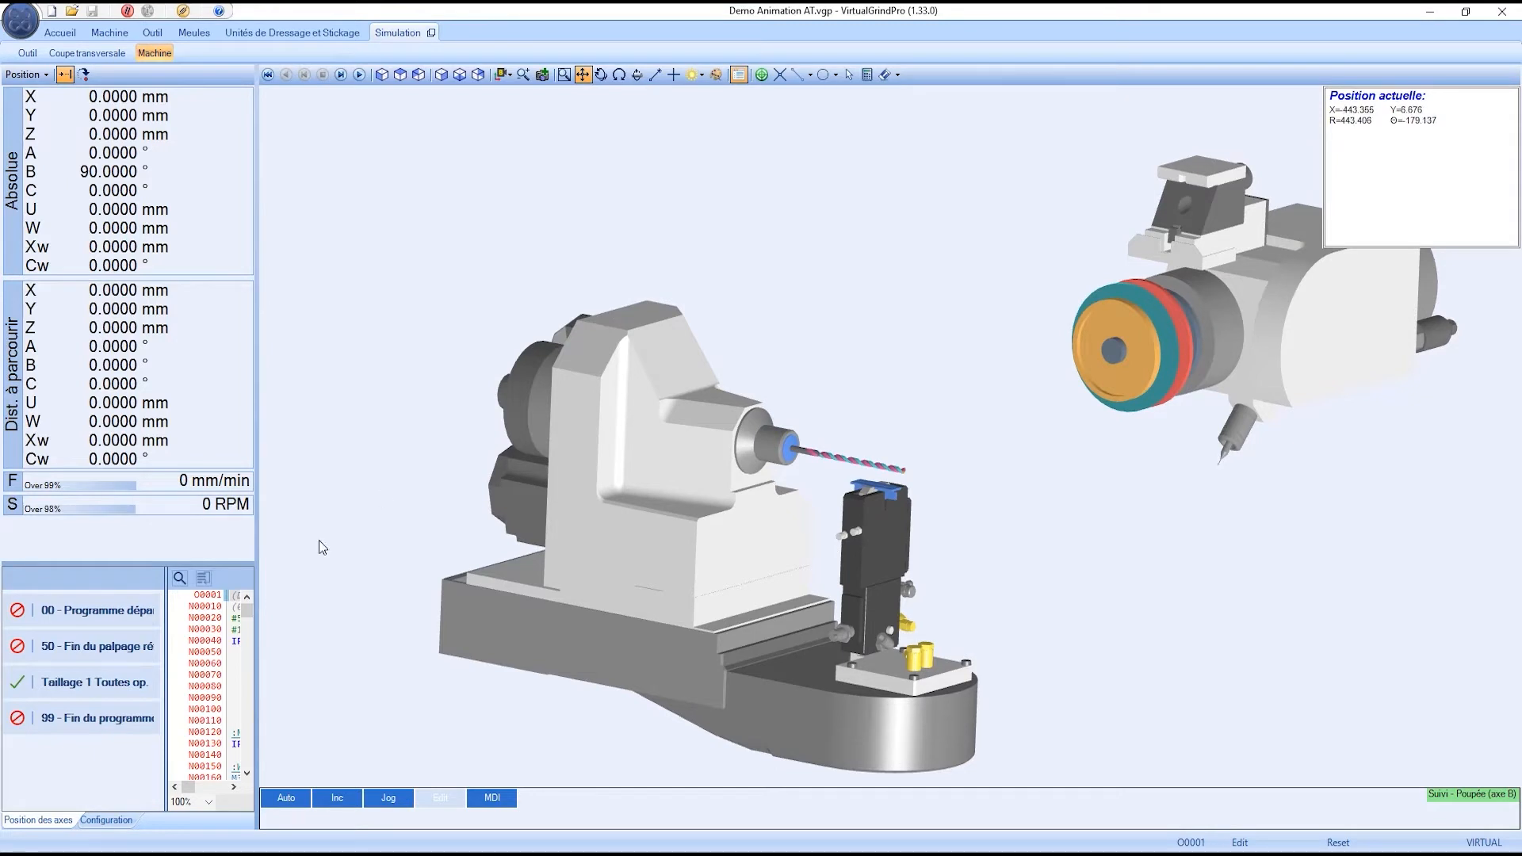
Step: In the machine configuration, hide the Arobotech steady rest and show it again
{"action": "left_click", "coordinate": [107, 825]}
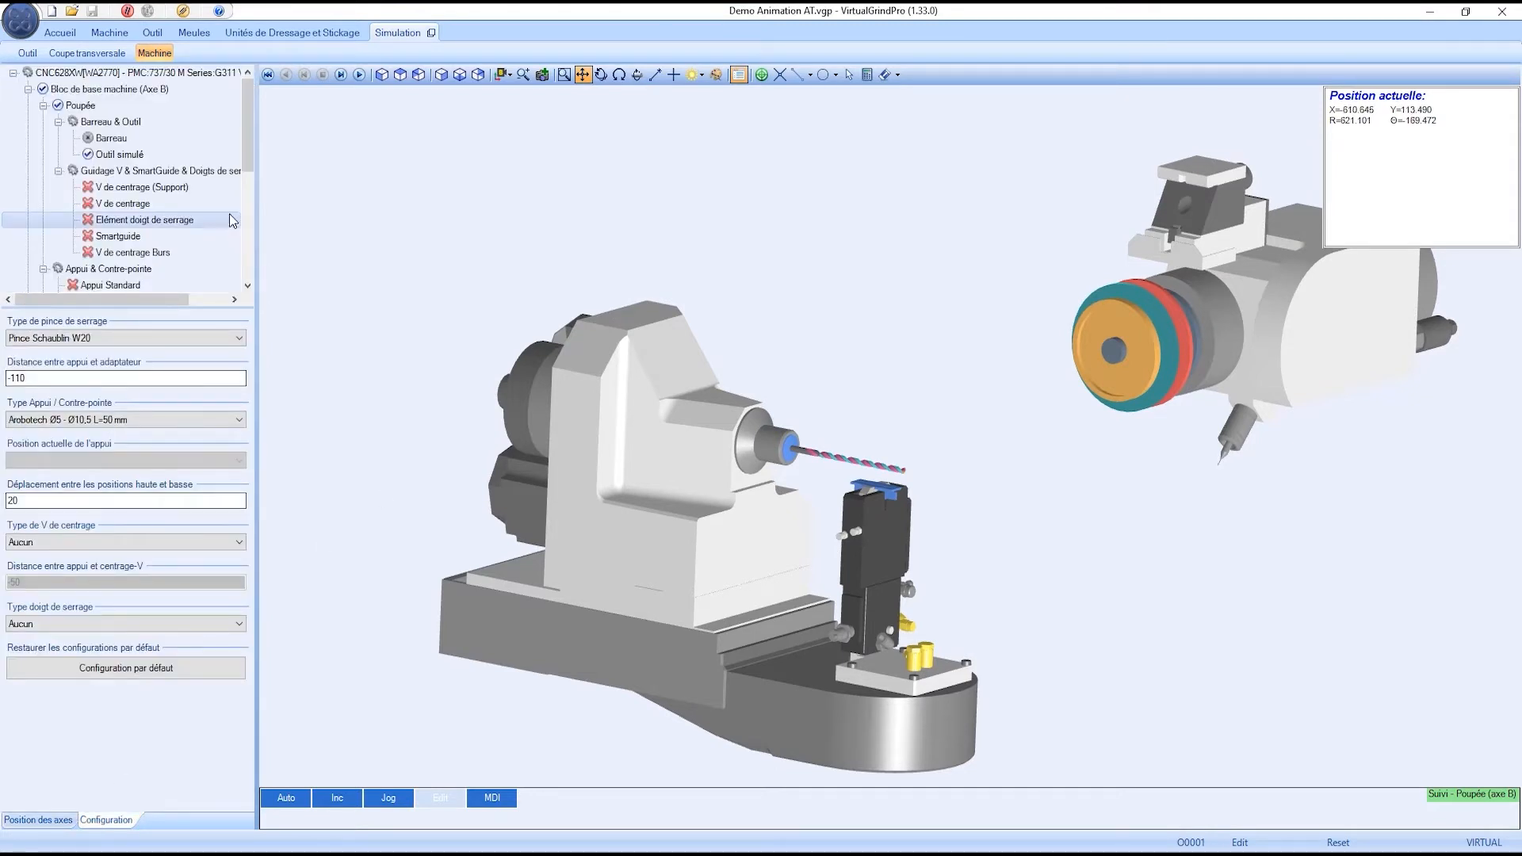
{"action": "mouse_move", "coordinate": [244, 149]}
{"action": "left_mouse_down"}
{"action": "mouse_move", "coordinate": [254, 227]}
{"action": "mouse_move", "coordinate": [246, 178]}
{"action": "left_mouse_up"}
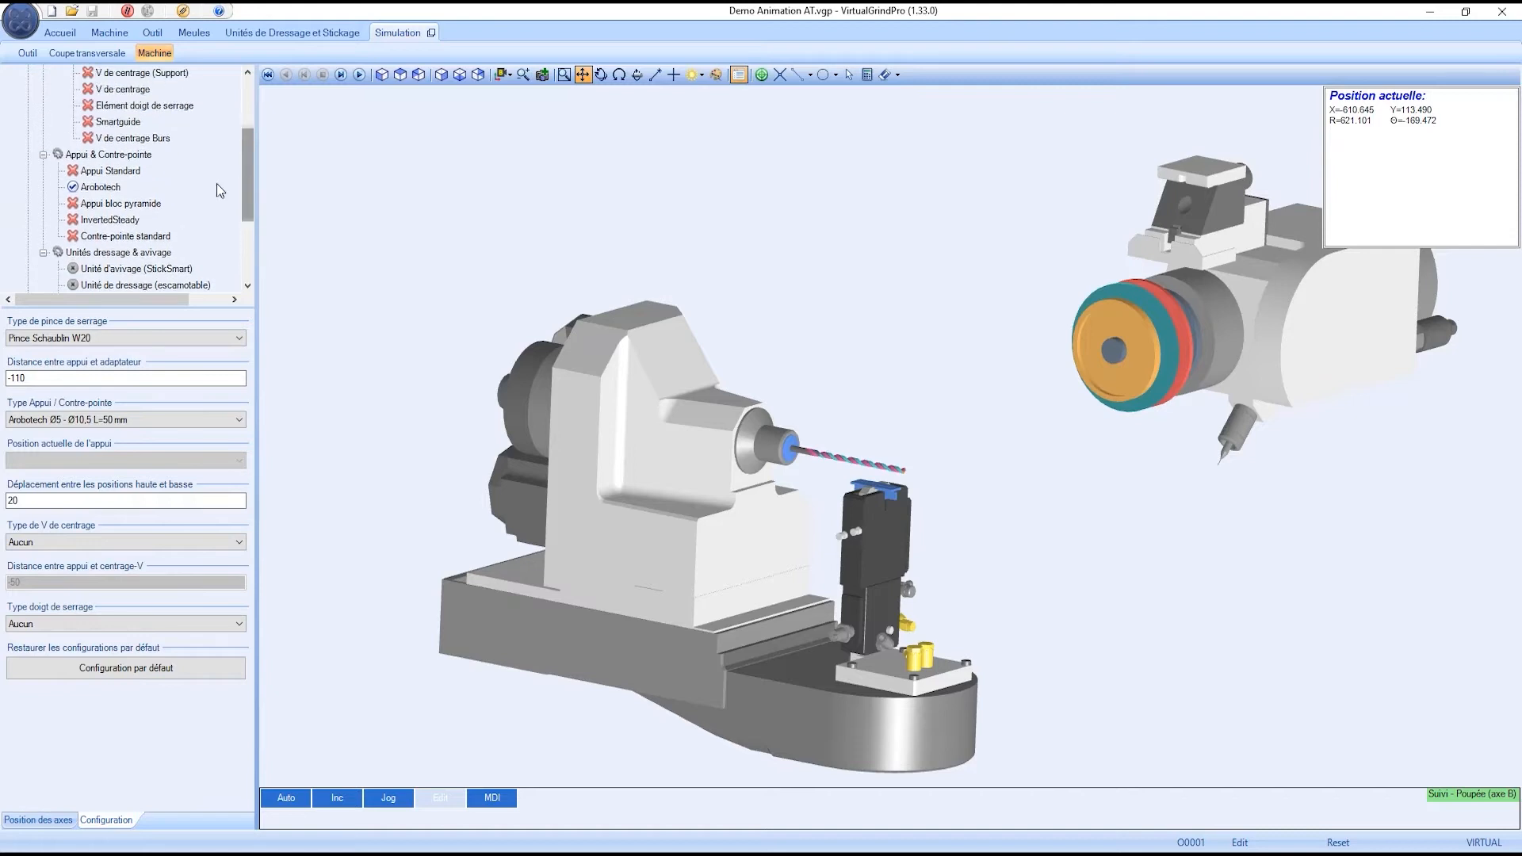
{"action": "double_click", "coordinate": [102, 192]}
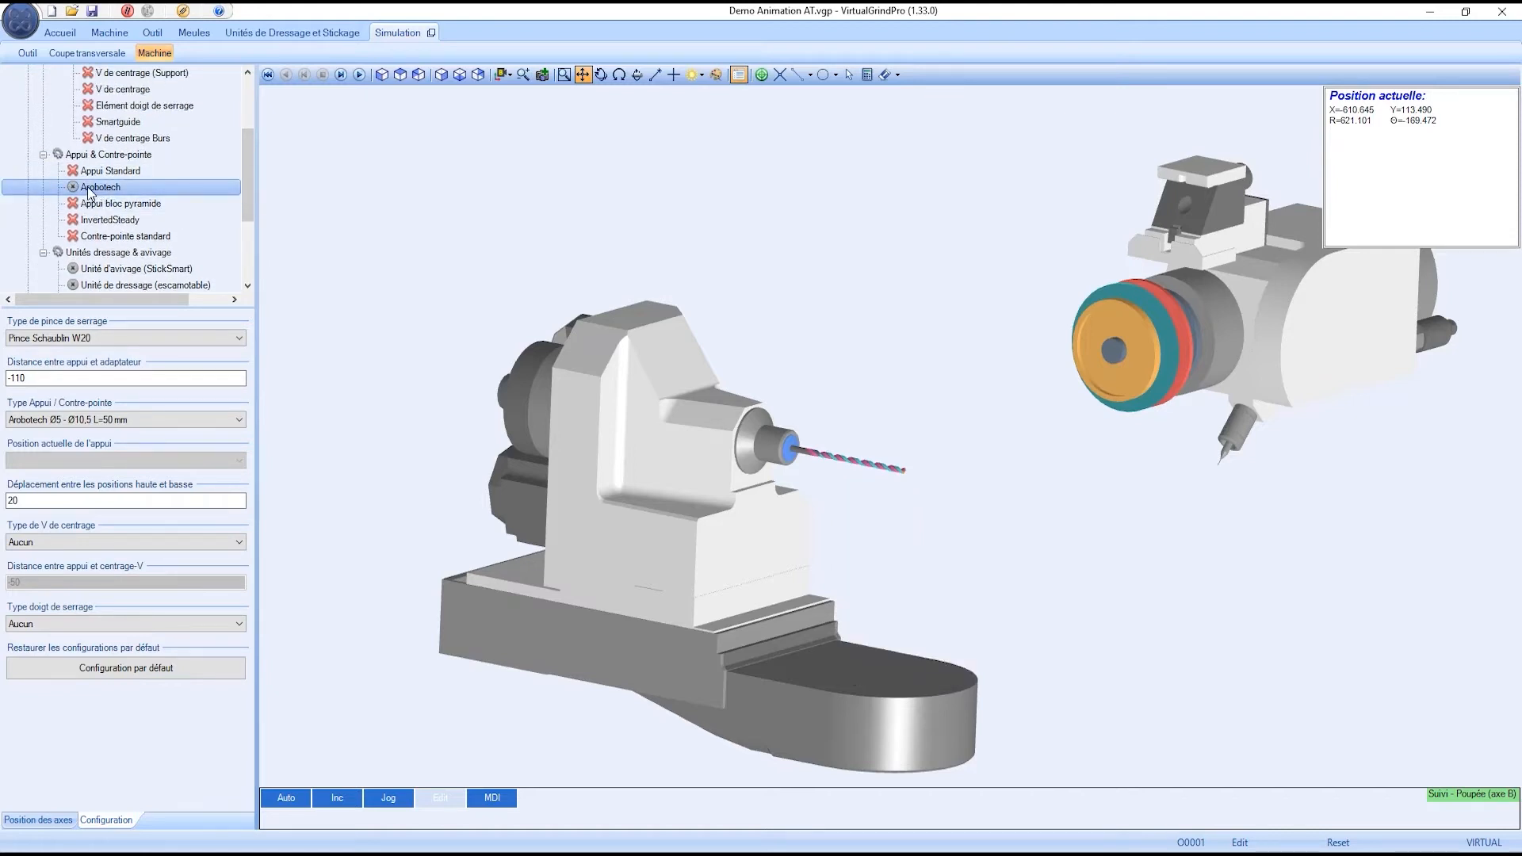
{"action": "double_click", "coordinate": [101, 188]}
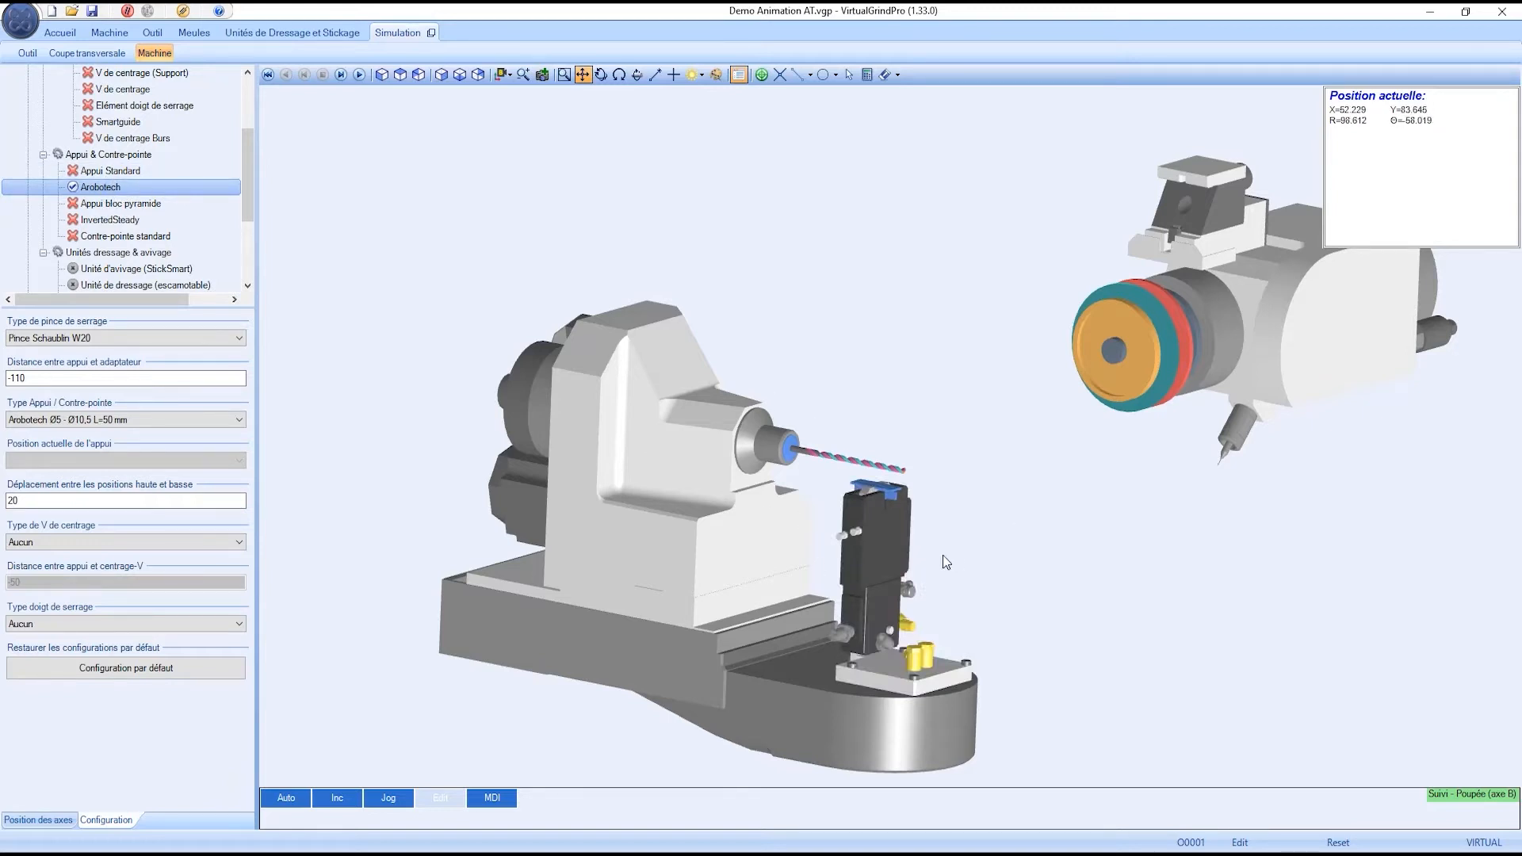
Step: Try the Arobotech Ø2,5 - Ø8 L=40 mm and Ø9,5 - Ø15 L=60 mm supports, and restore the Ø5 - Ø10,5 L=50 mm type
{"action": "scroll", "coordinate": [899, 547], "scroll_direction": "up", "scroll_amount": 5}
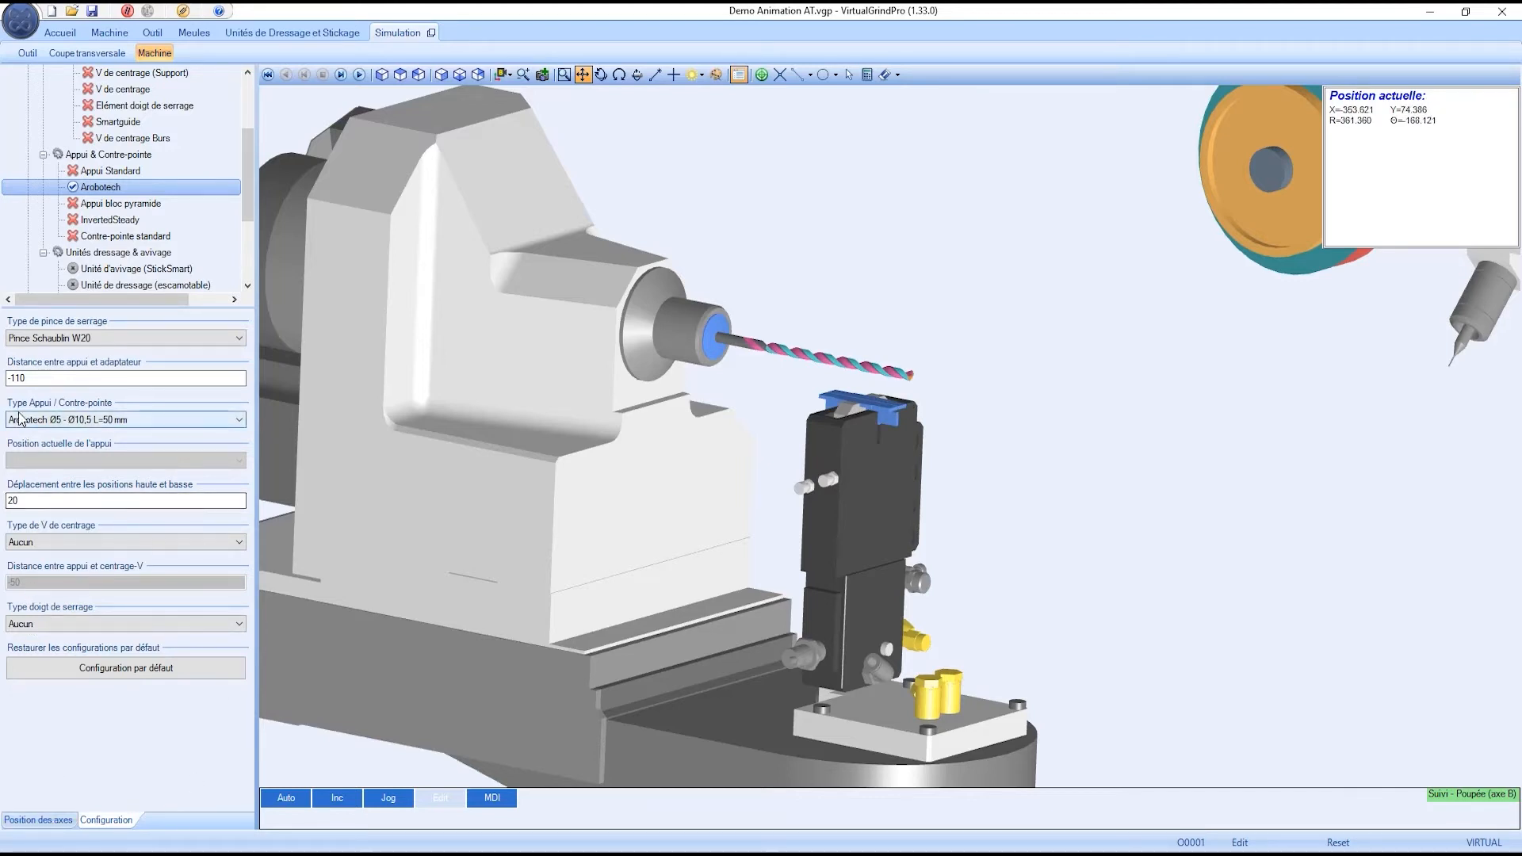
{"action": "left_click", "coordinate": [43, 422]}
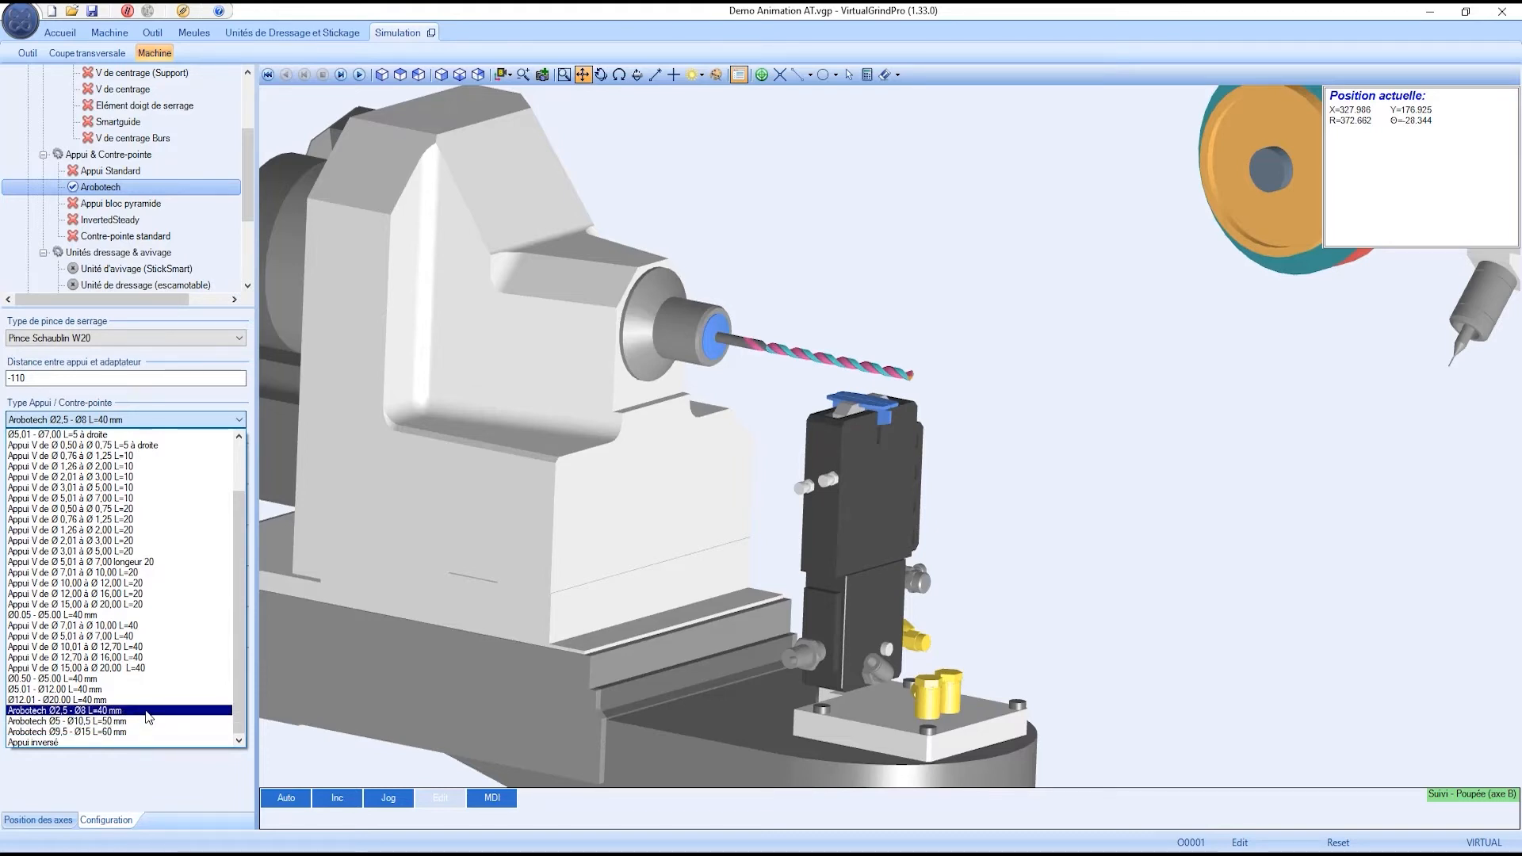
{"action": "left_click", "coordinate": [147, 711]}
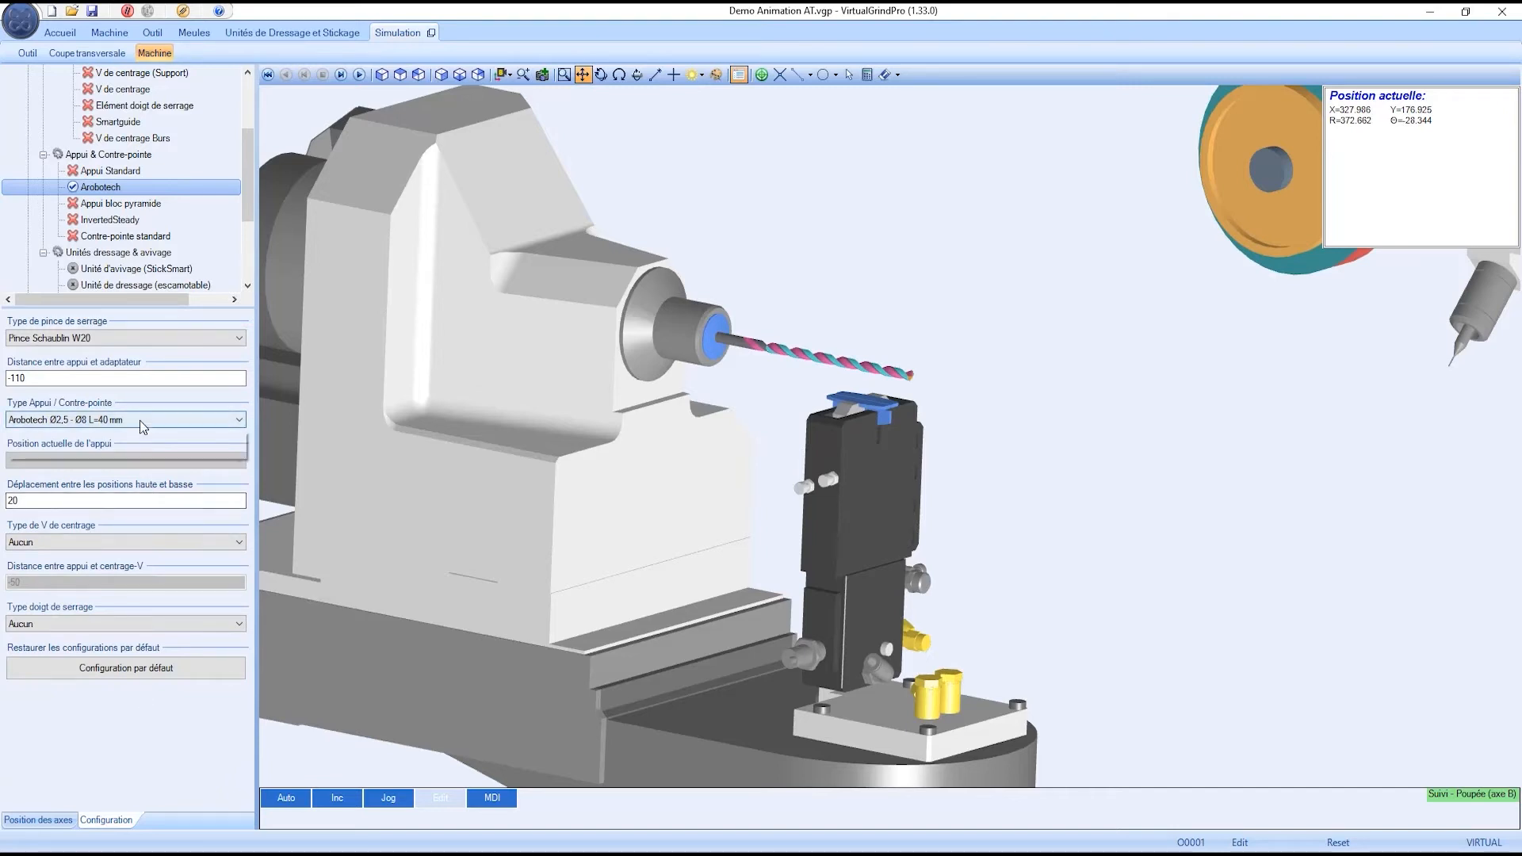
{"action": "left_click", "coordinate": [140, 419]}
{"action": "left_click", "coordinate": [131, 732]}
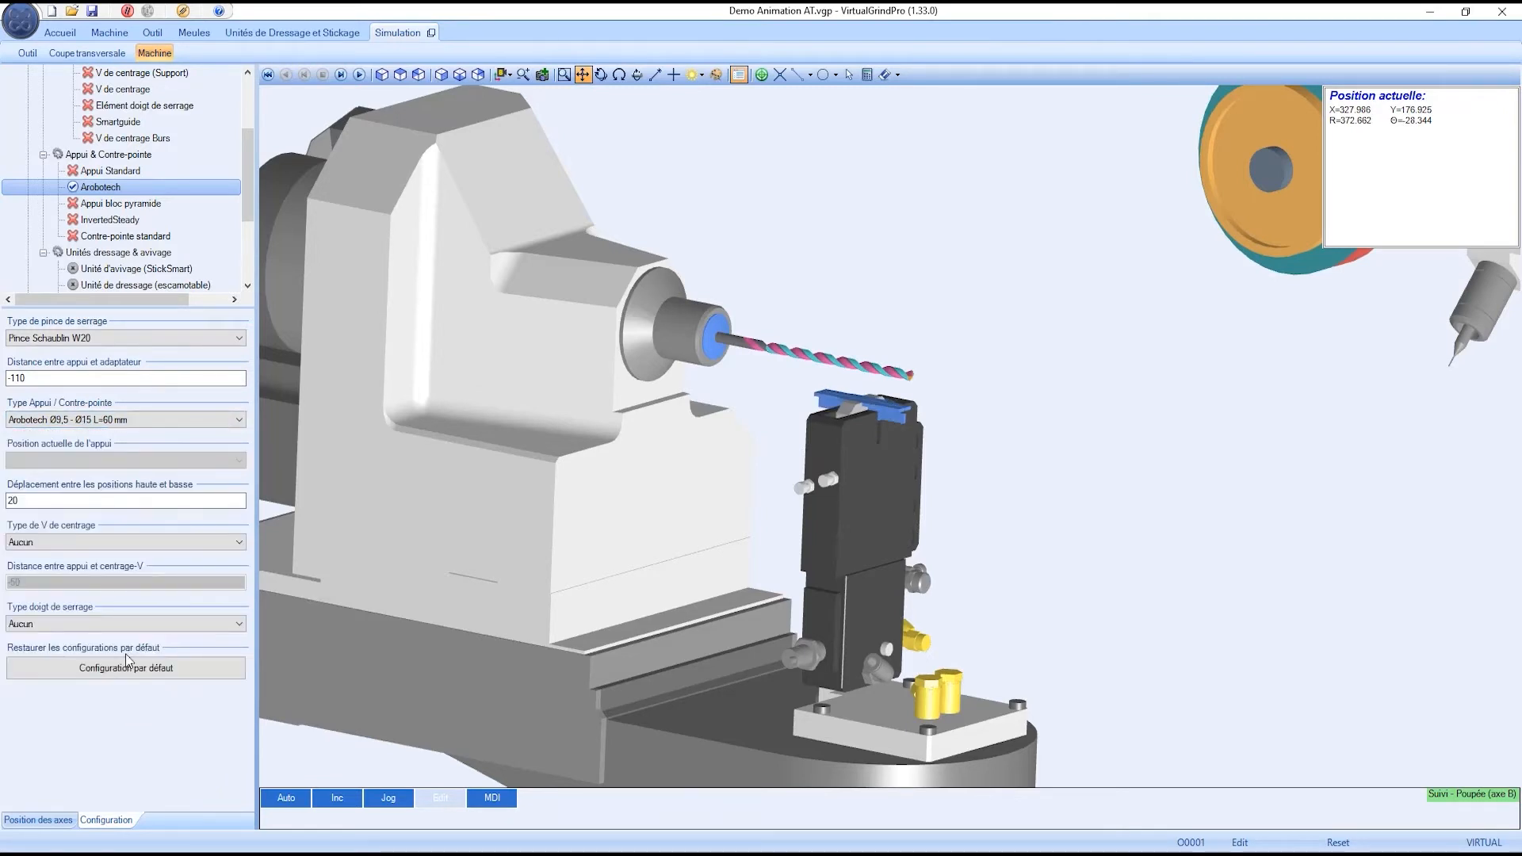
{"action": "left_click", "coordinate": [144, 421]}
{"action": "left_click", "coordinate": [135, 719]}
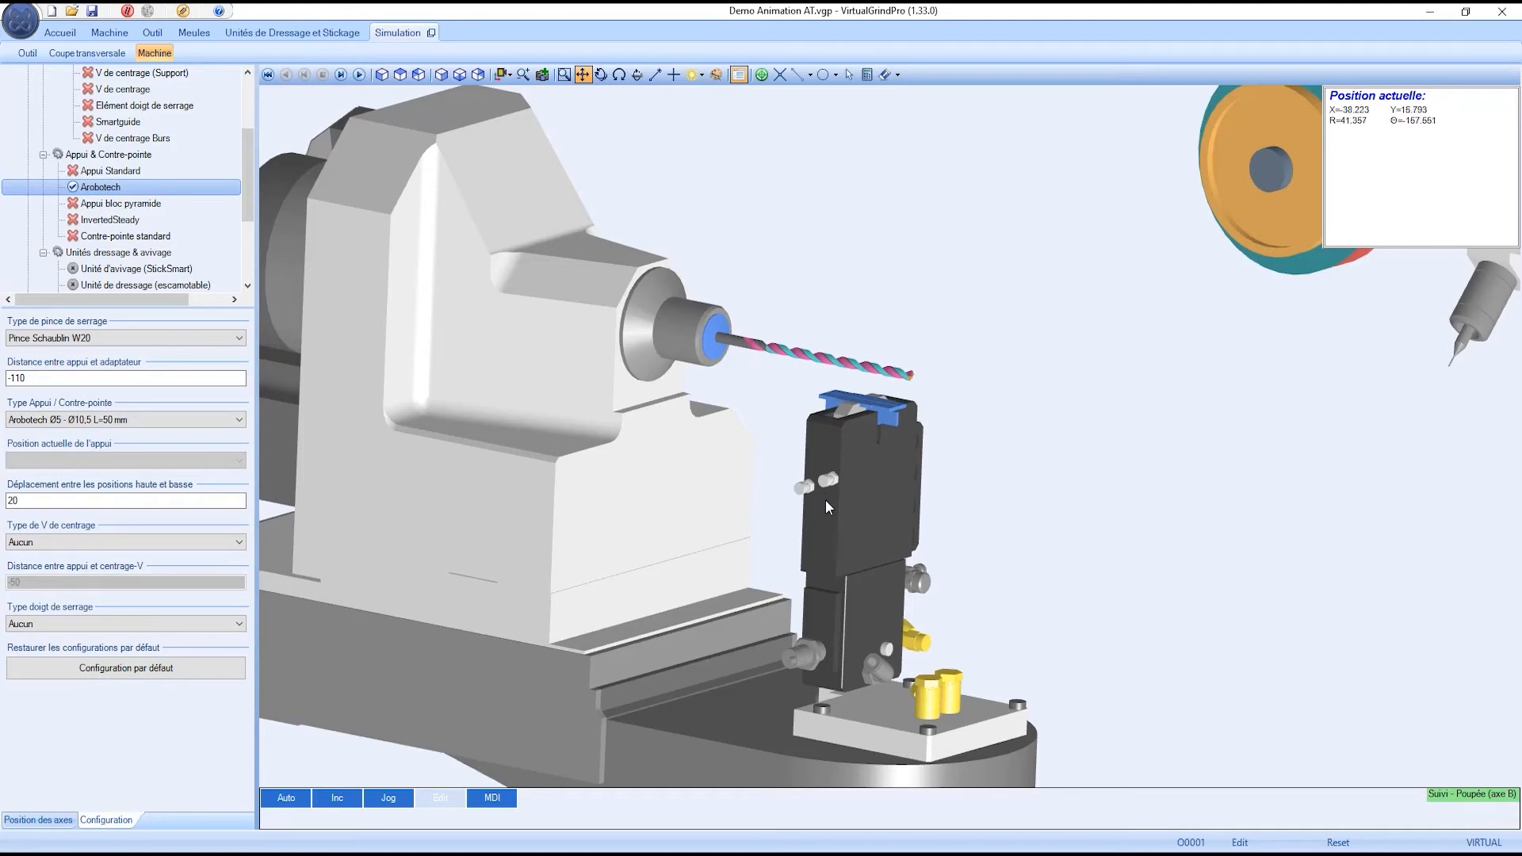
Step: Run the machine simulation of the Taillage 1 operation with the axis positions shown, and view the Arobotech support up close
{"action": "middle_click_drag", "start_coordinate": [863, 469], "coordinate": [701, 427]}
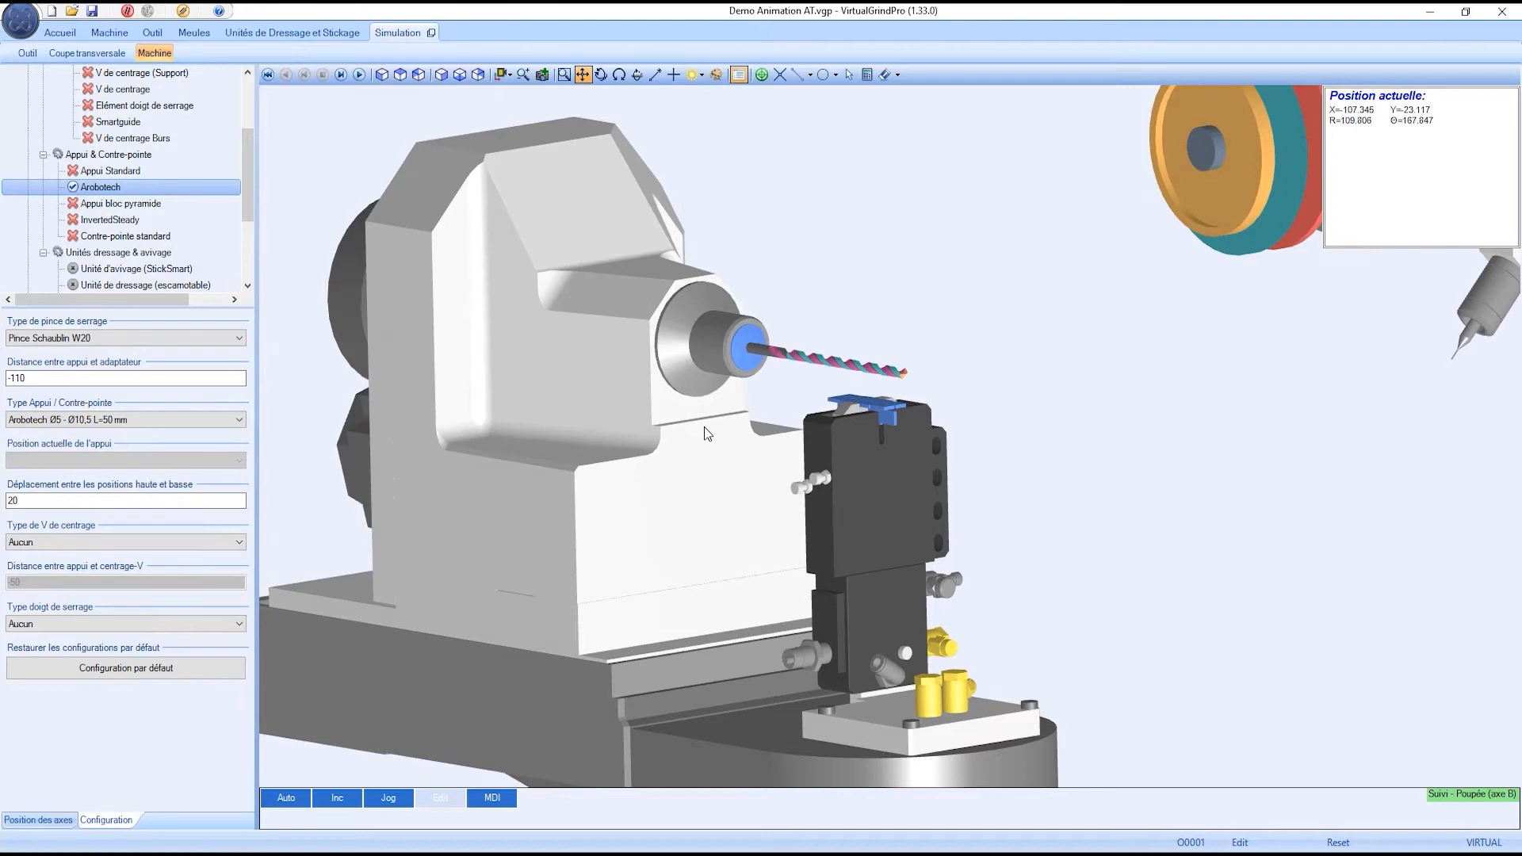
{"action": "left_click", "coordinate": [49, 820]}
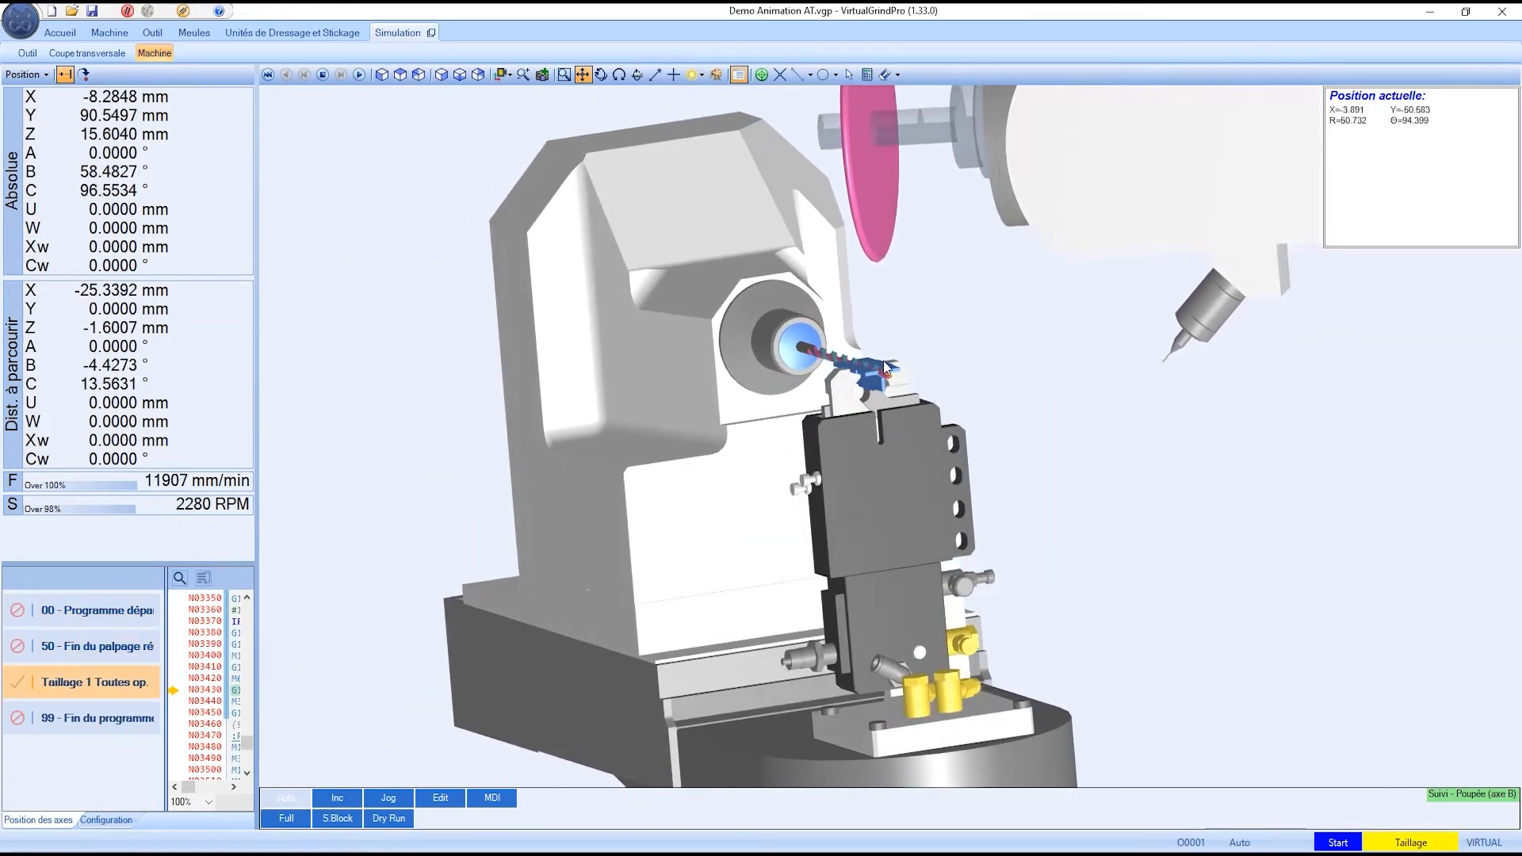
{"action": "scroll", "coordinate": [923, 349], "scroll_direction": "up", "scroll_amount": 5}
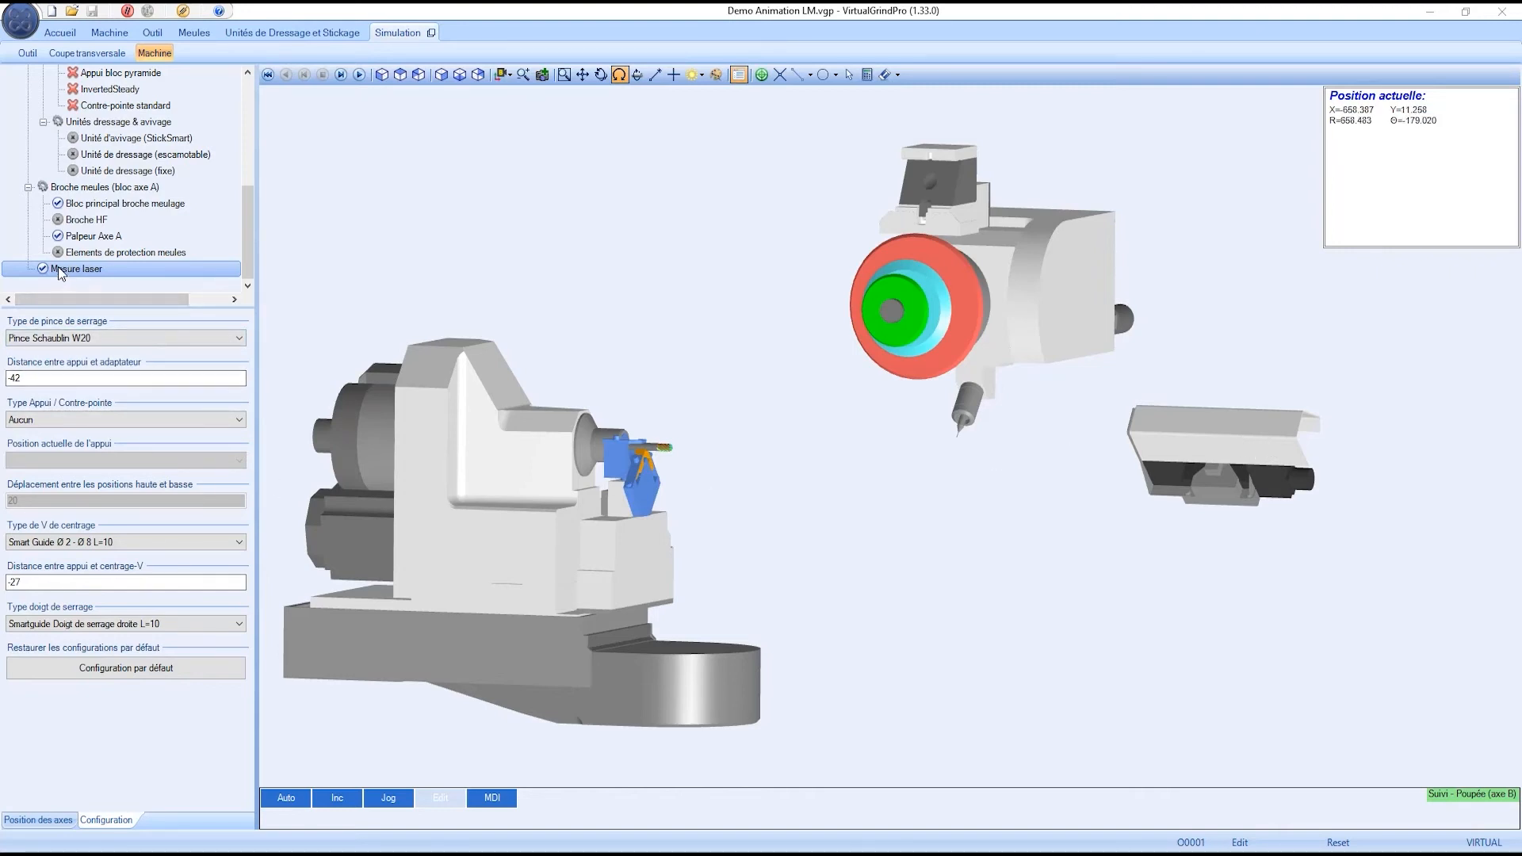
Step: Hide and show the Mesure laser unit in the machine configuration, and start the machine simulation with the axis positions displayed
{"action": "double_click", "coordinate": [87, 268]}
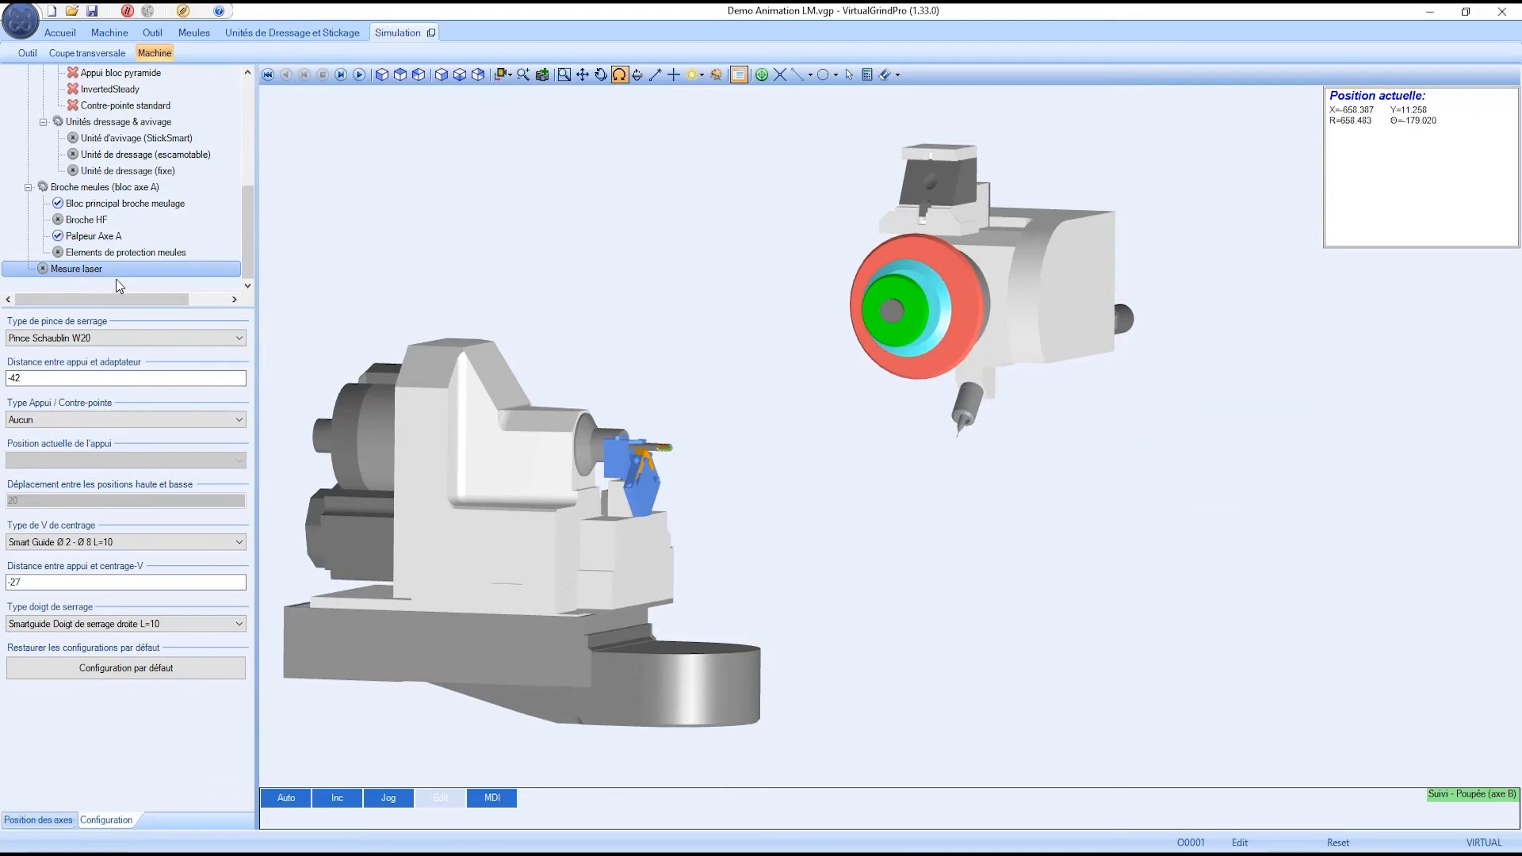
{"action": "double_click", "coordinate": [81, 269]}
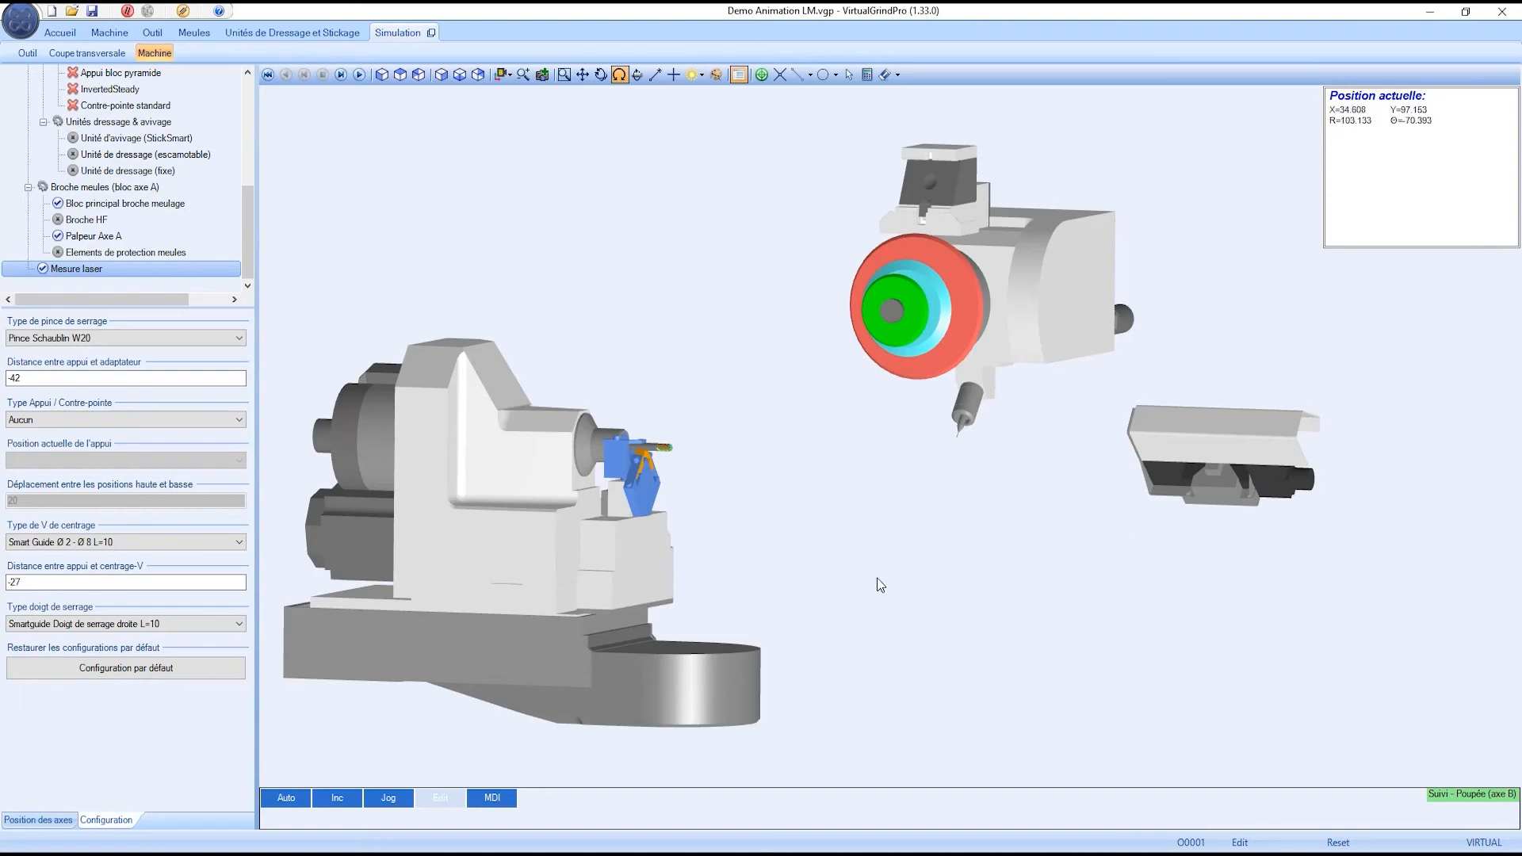
{"action": "left_click", "coordinate": [52, 821]}
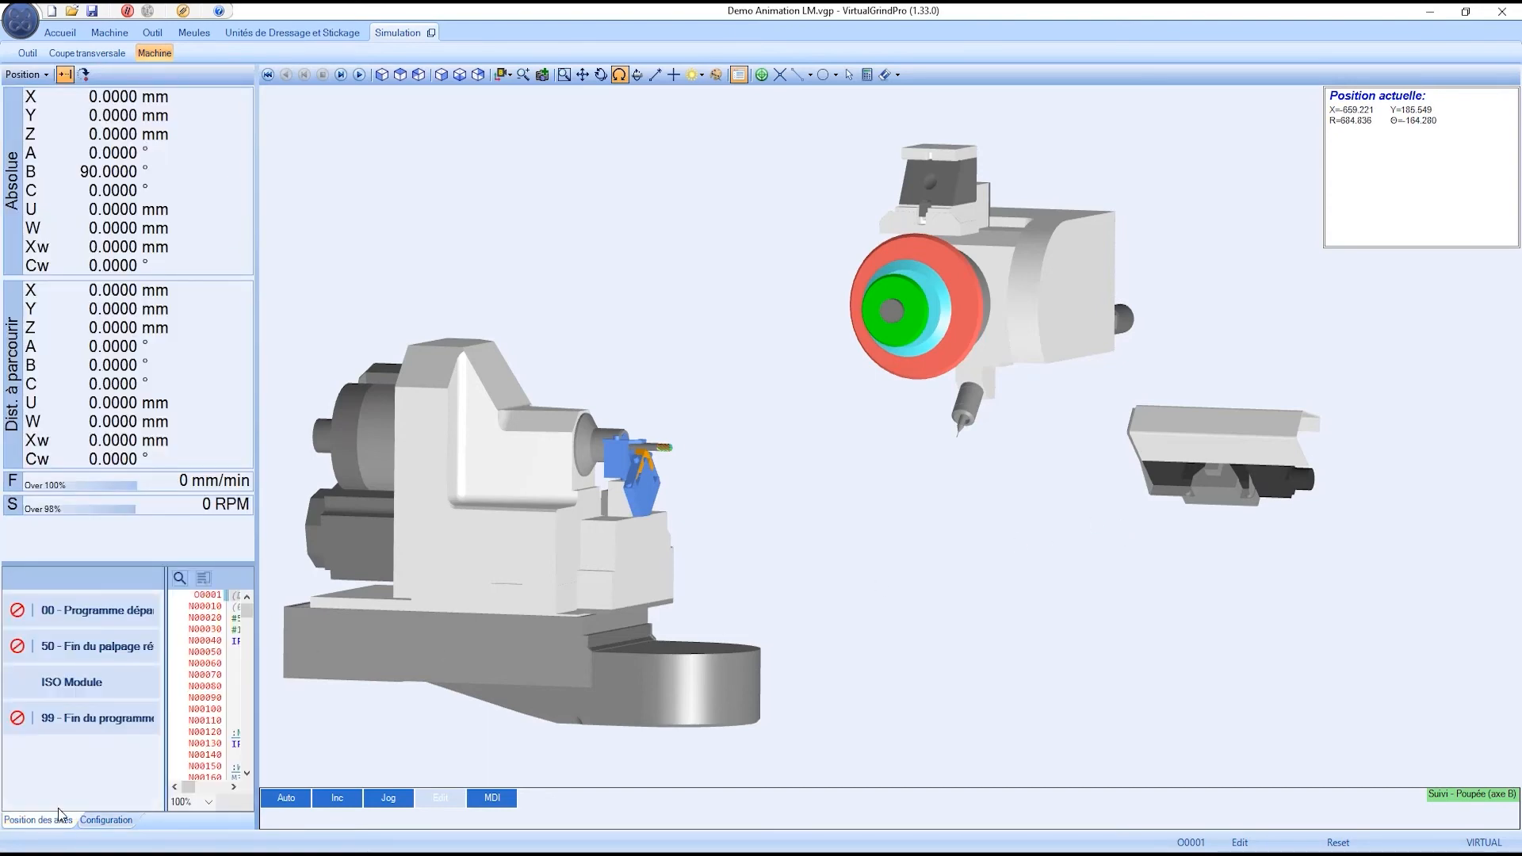
{"action": "left_click", "coordinate": [365, 82]}
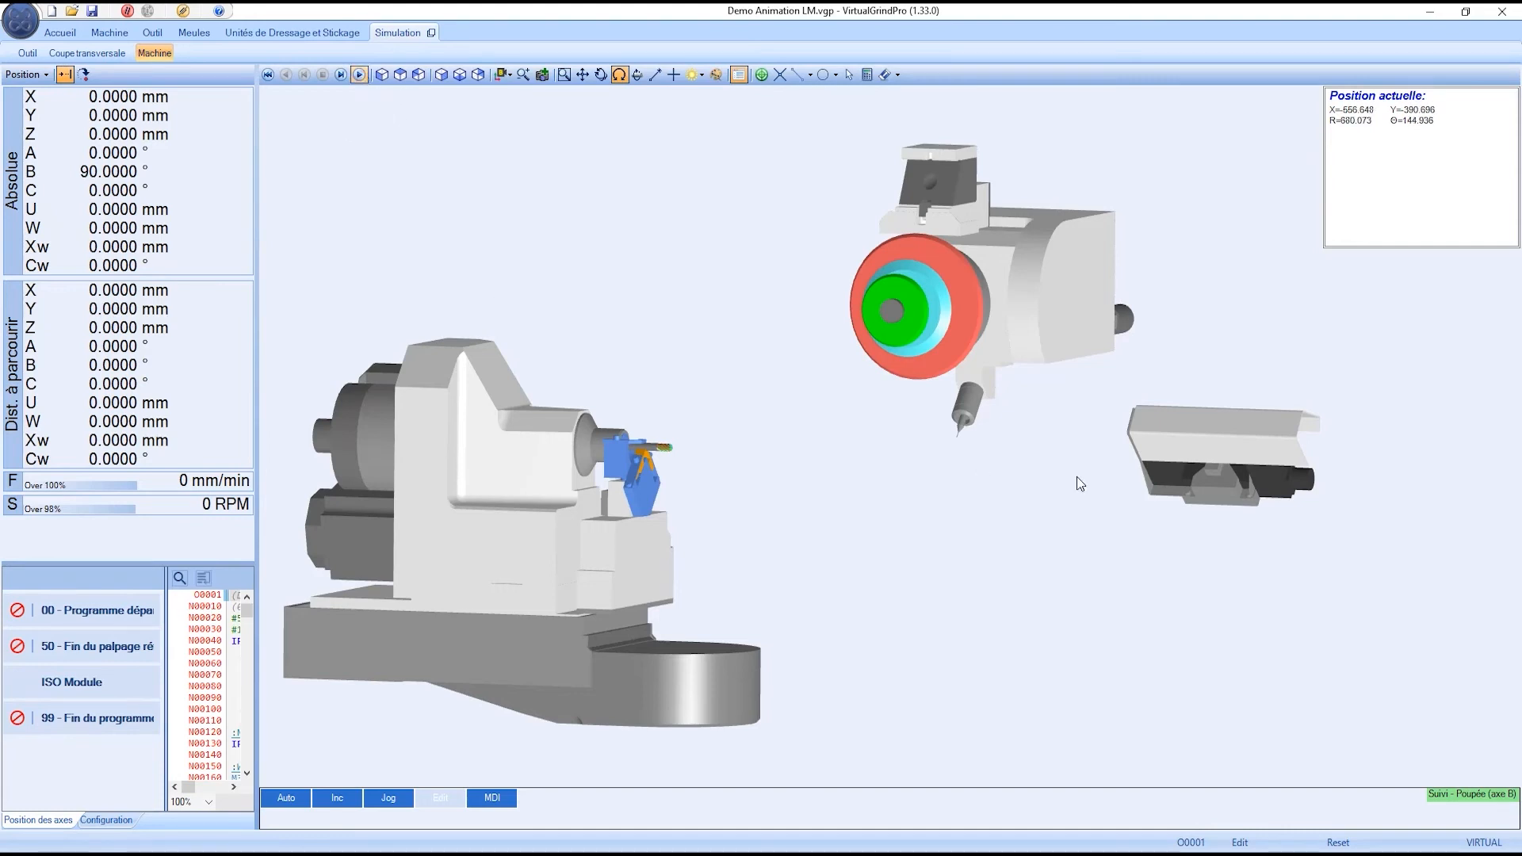